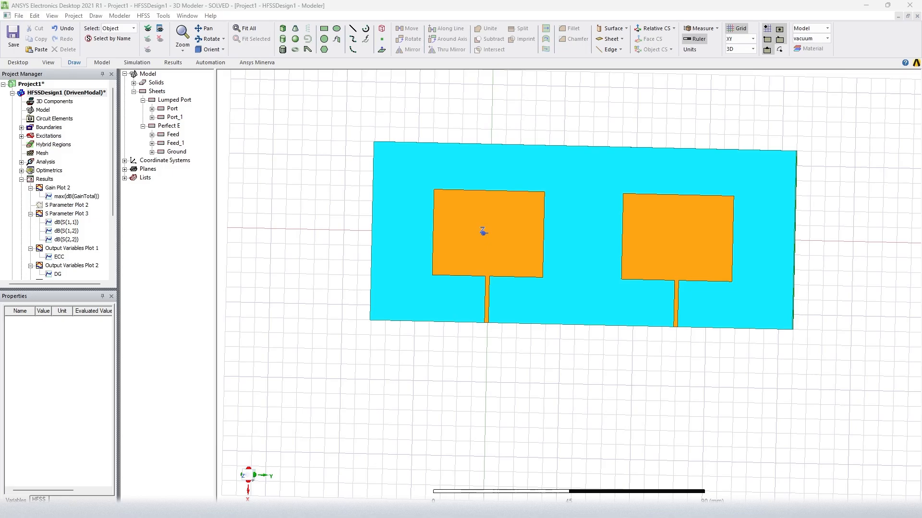
Step: Draw a rectangle of 5 mm by 110 mm across the ground plane as a model object, starting at -15, 85, 0 mm
middle_click_drag(337, 229, 526, 234)
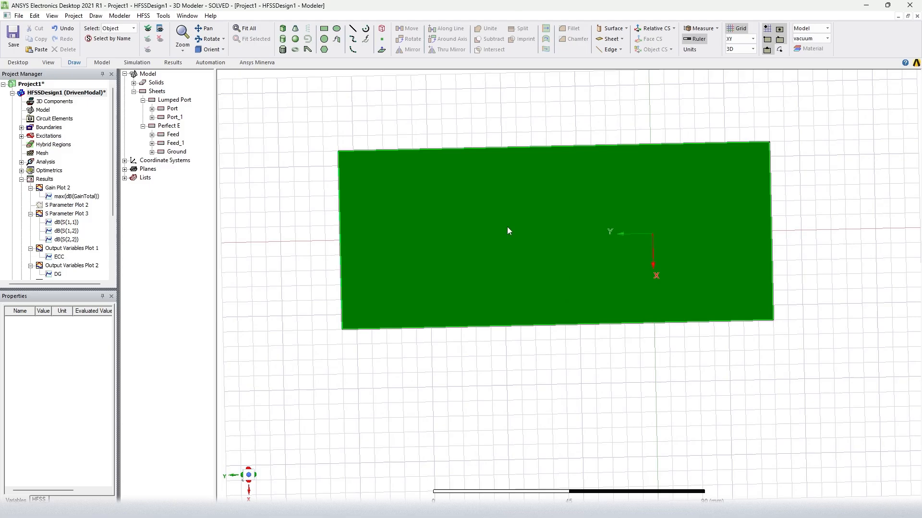
middle_click_drag(722, 323, 582, 353)
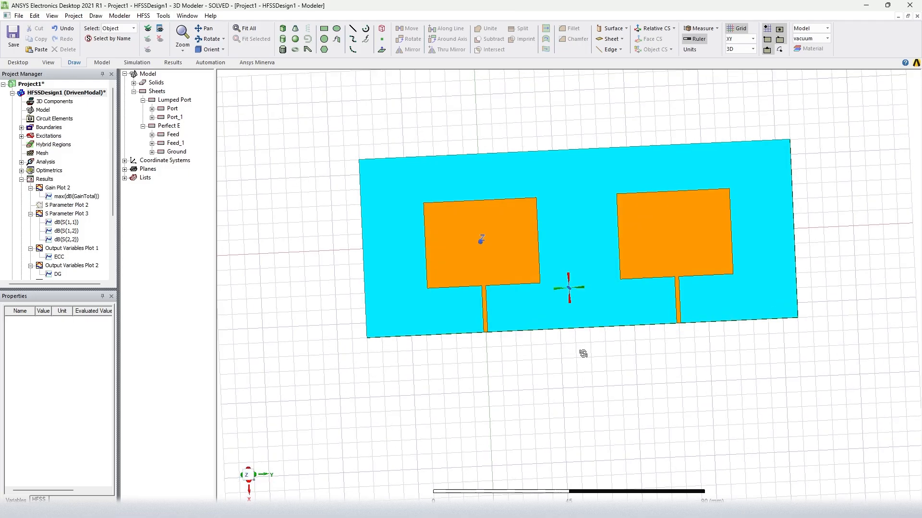
middle_click_drag(775, 304, 564, 287)
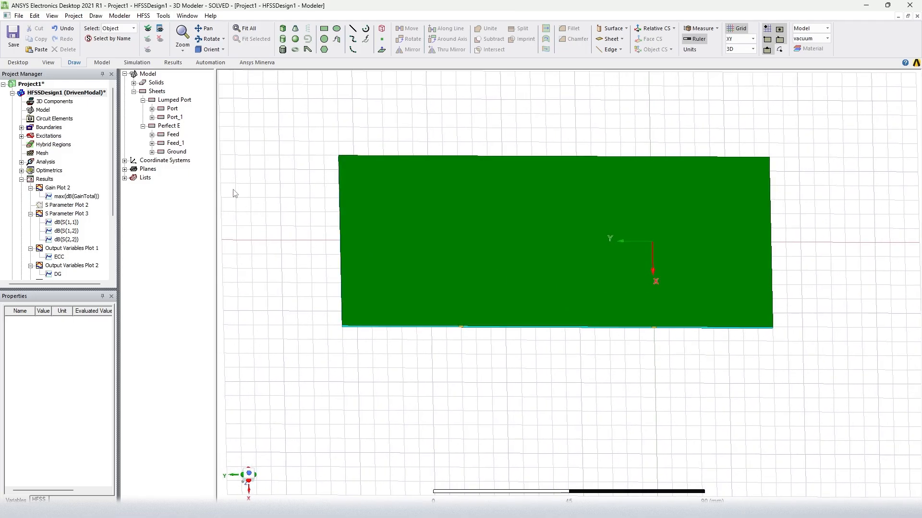
left_click(182, 152)
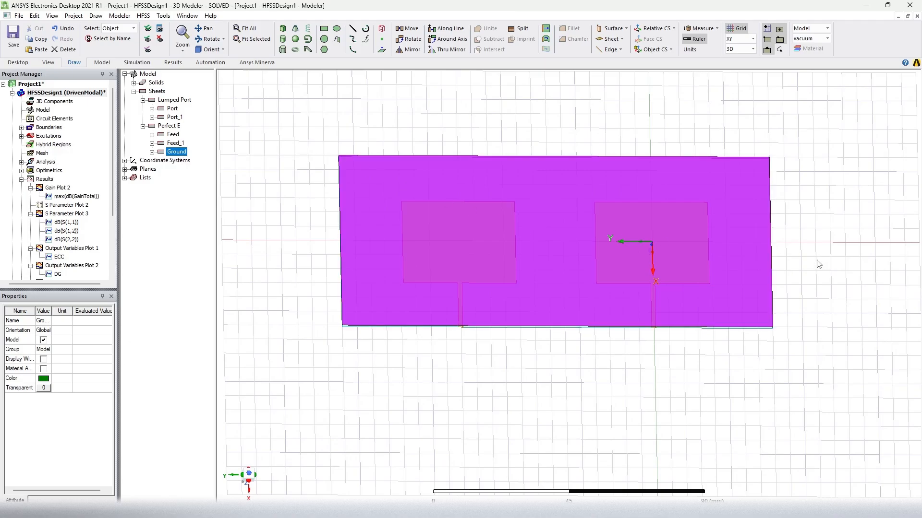
left_click(486, 109)
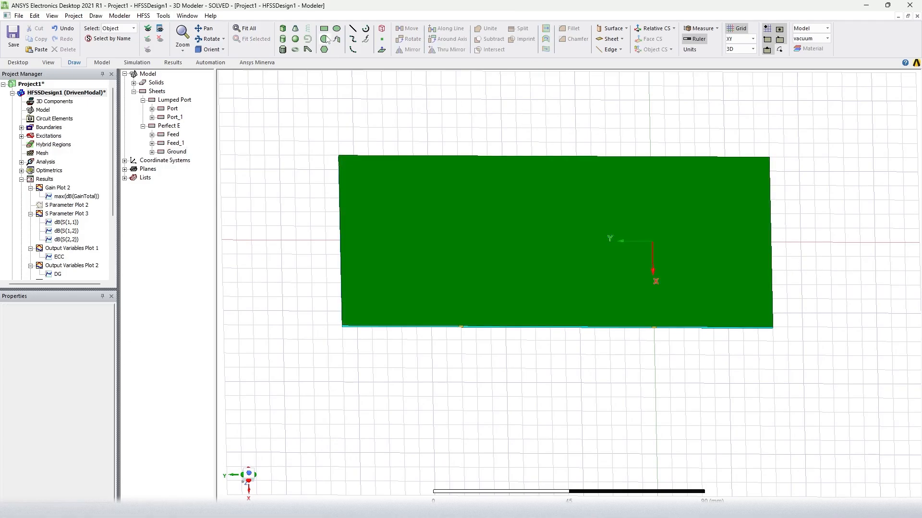
left_click(325, 31)
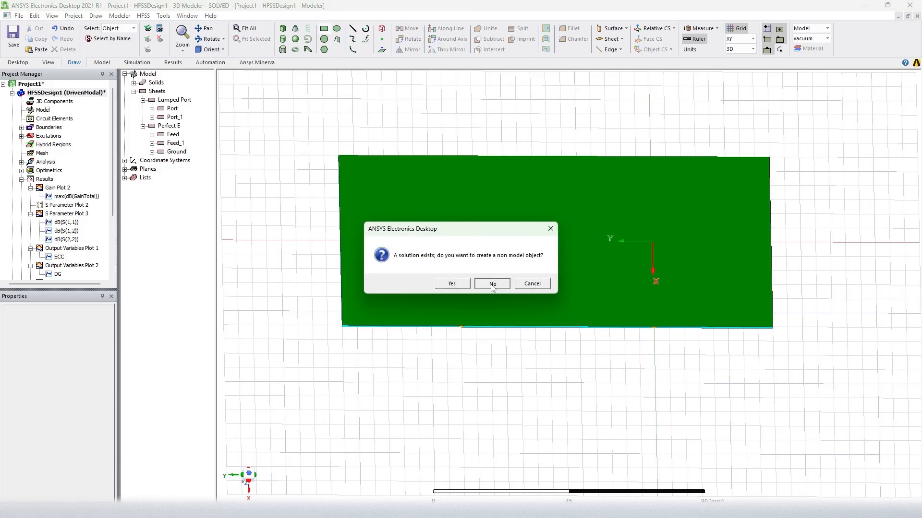
left_click(451, 283)
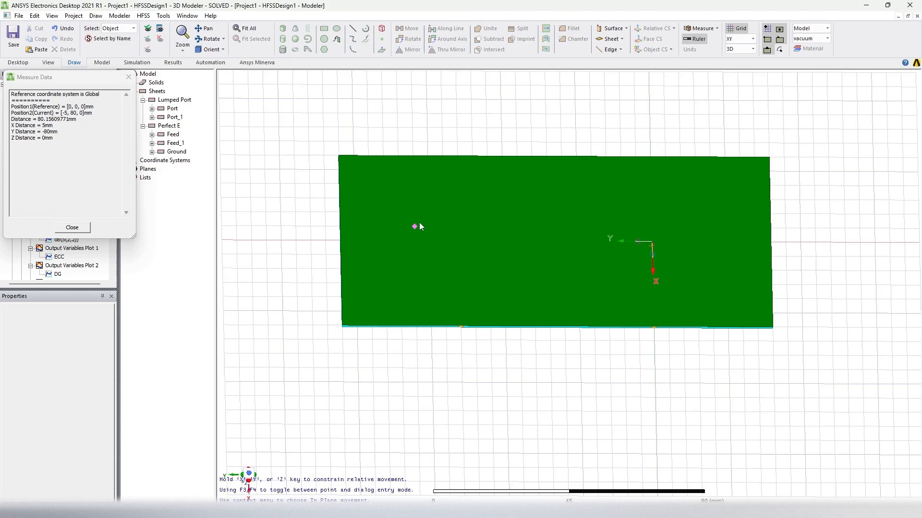
left_click(399, 198)
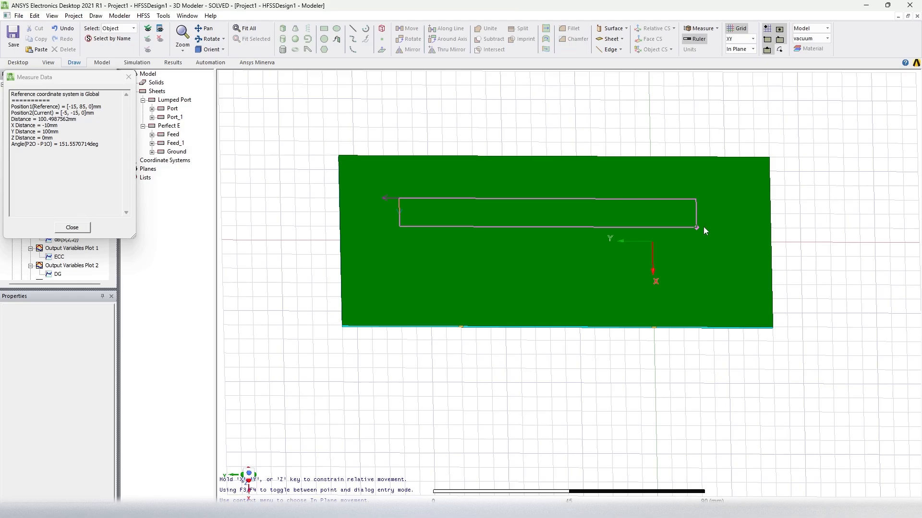
left_click(724, 214)
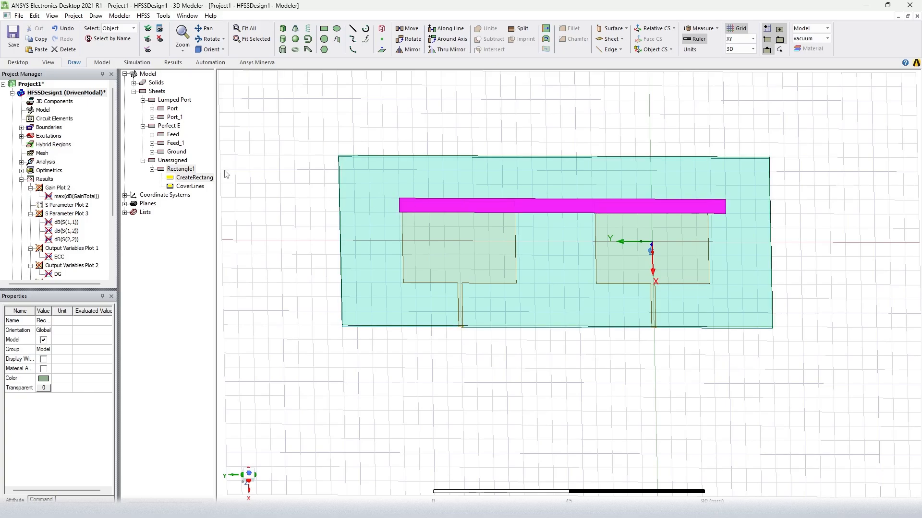
Step: Set the new rectangle's position to -20, 85, 0 mm
double_click(202, 179)
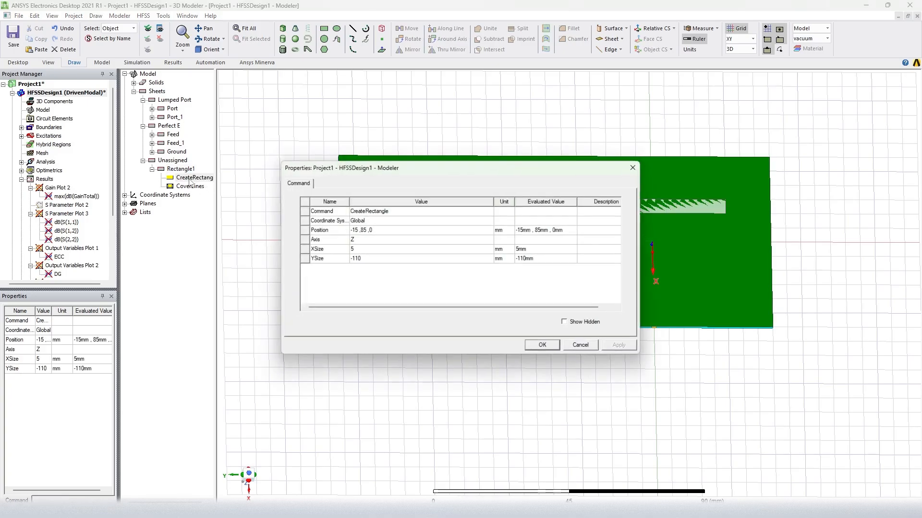
left_click_drag(386, 169, 174, 91)
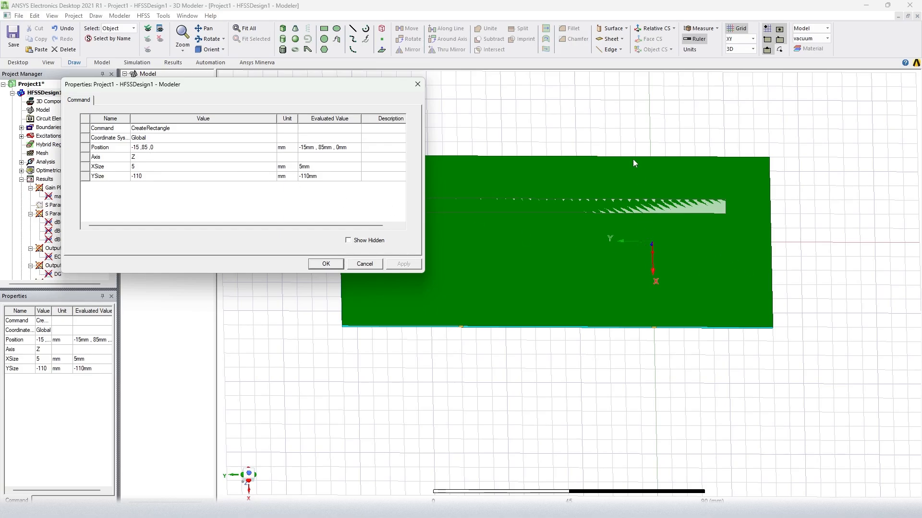
left_click(140, 150)
key("BackSpace")
key("BackSpace")
type("20")
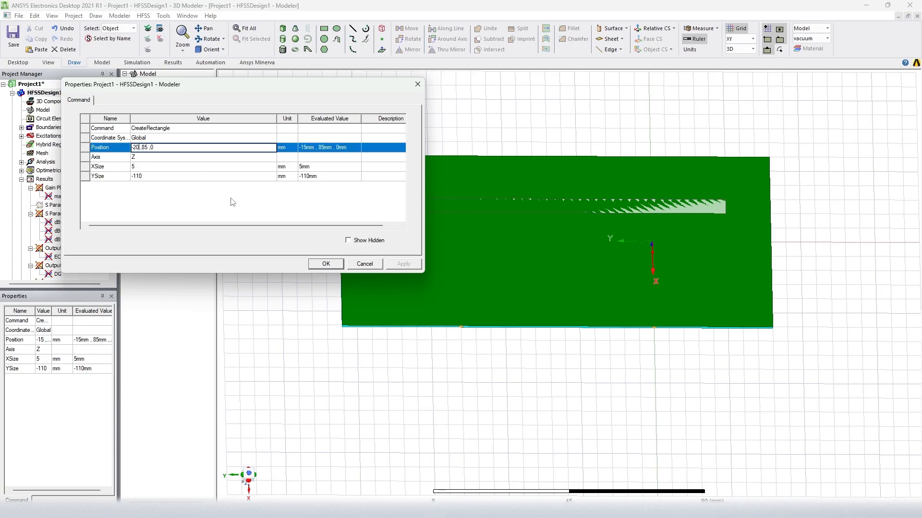
key("Return")
left_click(412, 265)
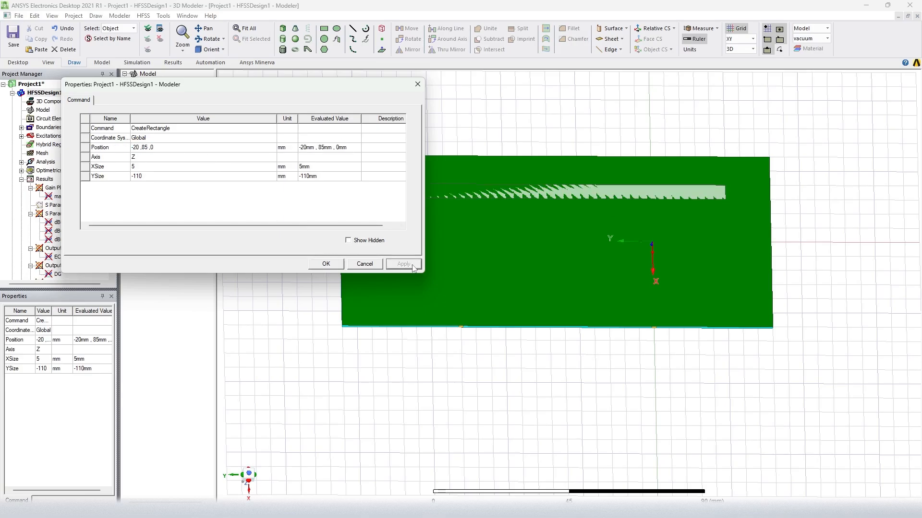
Step: Set the rectangle's position to -10, 85, 0 mm
left_click(144, 148)
left_click(140, 147)
key("BackSpace")
key("BackSpace")
type("10")
key("Return")
left_click(392, 265)
Step: Set the rectangle's position to 0, 85, 0 mm and check its placement against the patches
left_click(136, 147)
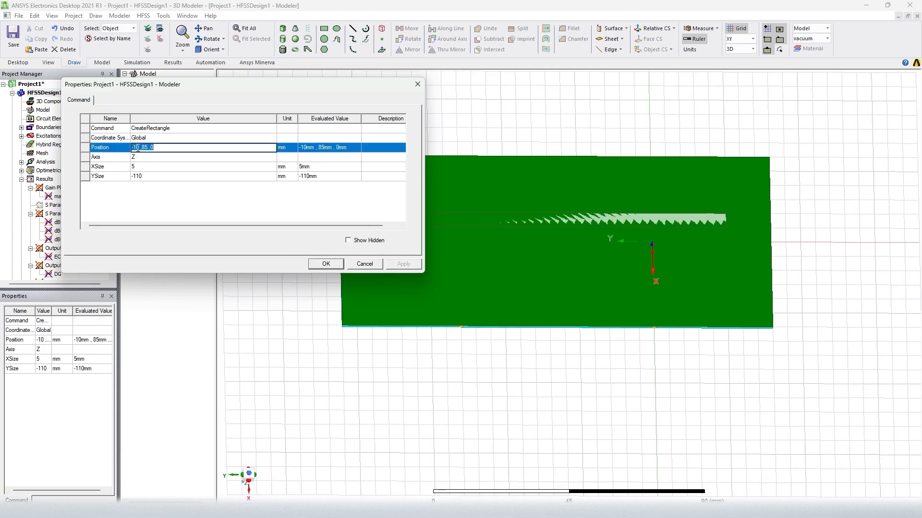
left_click_drag(140, 147, 130, 149)
type("0")
key("Return")
left_click(417, 265)
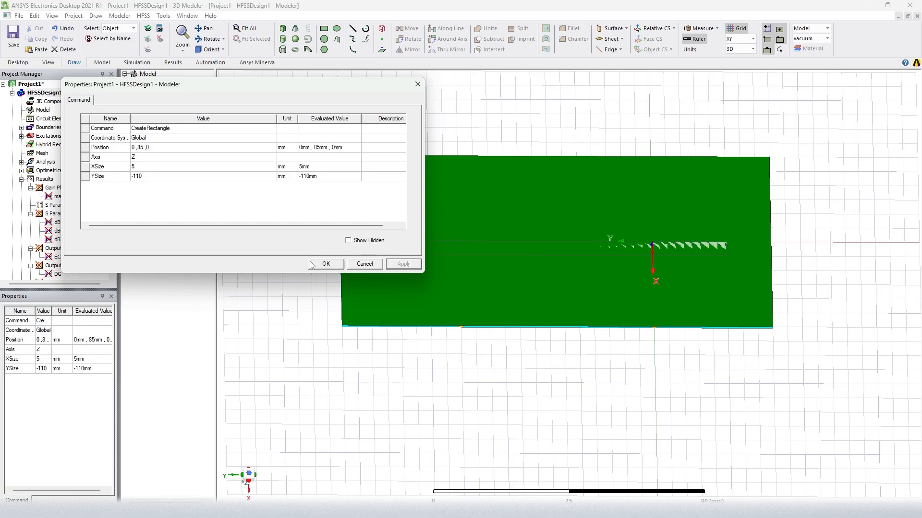
left_click(324, 264)
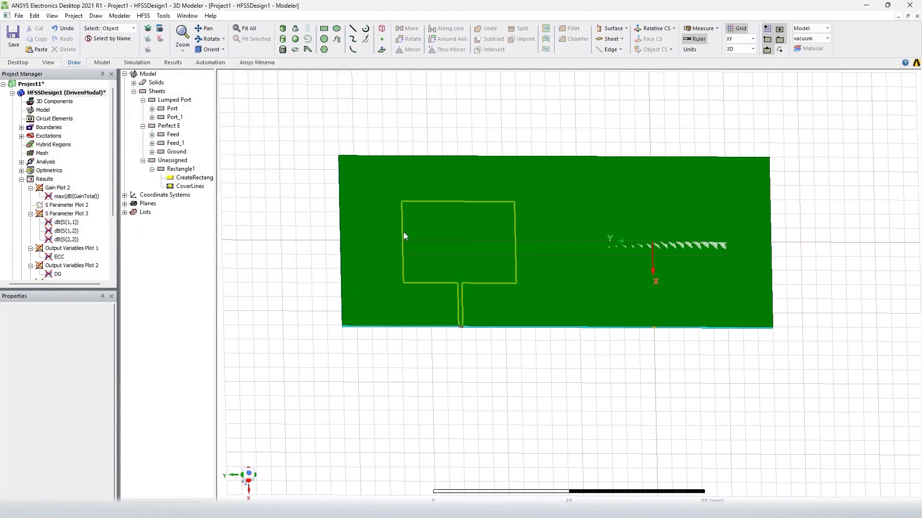
left_click(403, 232)
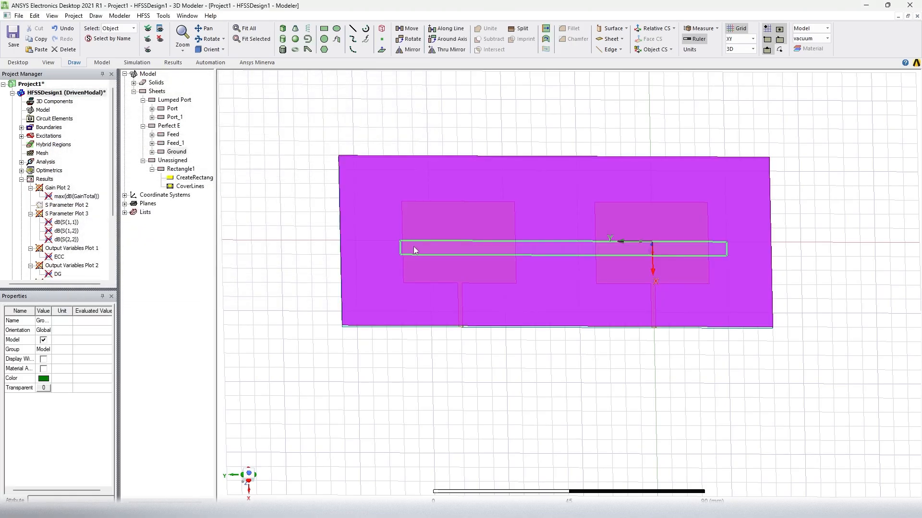
left_click(529, 255)
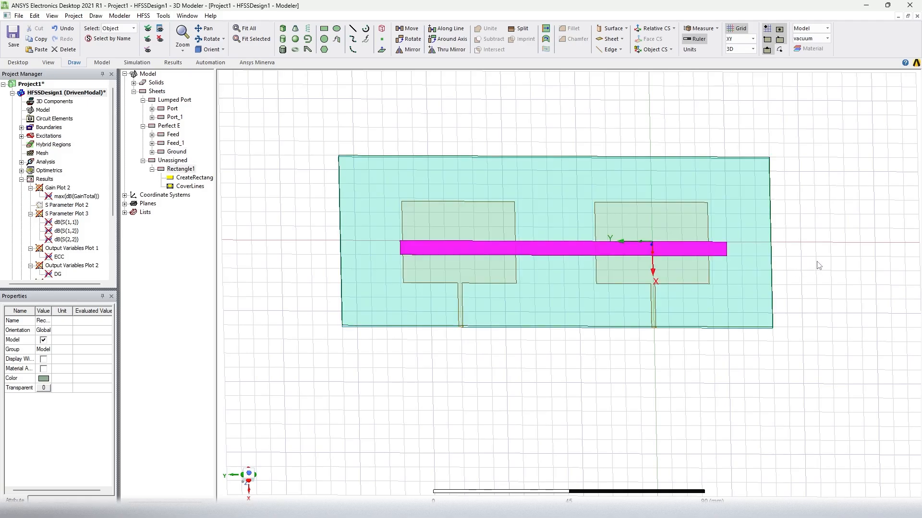
middle_click_drag(800, 255, 803, 274)
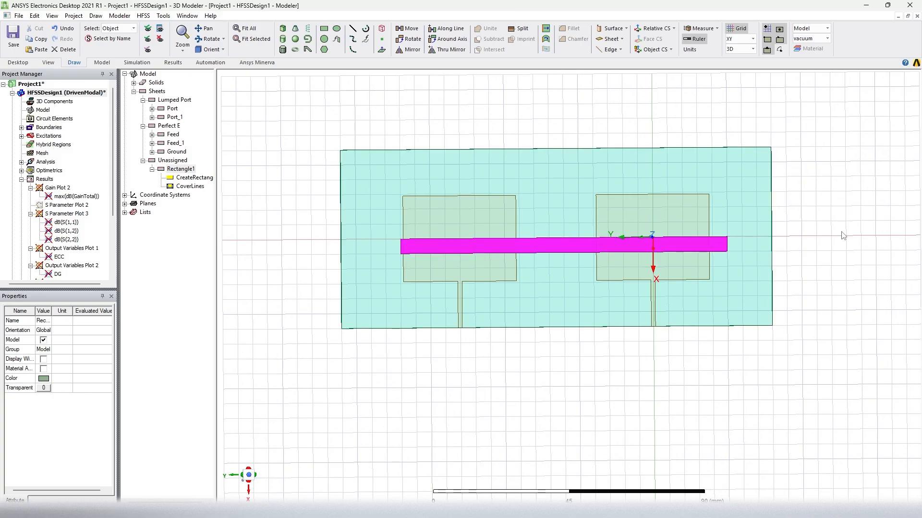
left_click(709, 239)
left_click(718, 240)
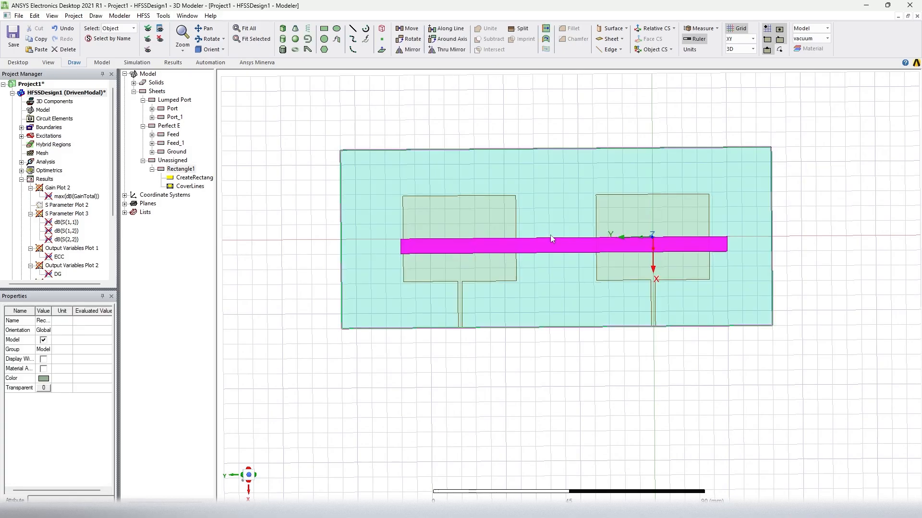
Step: Set the rectangle's position to 10, 85, 0 mm
double_click(194, 178)
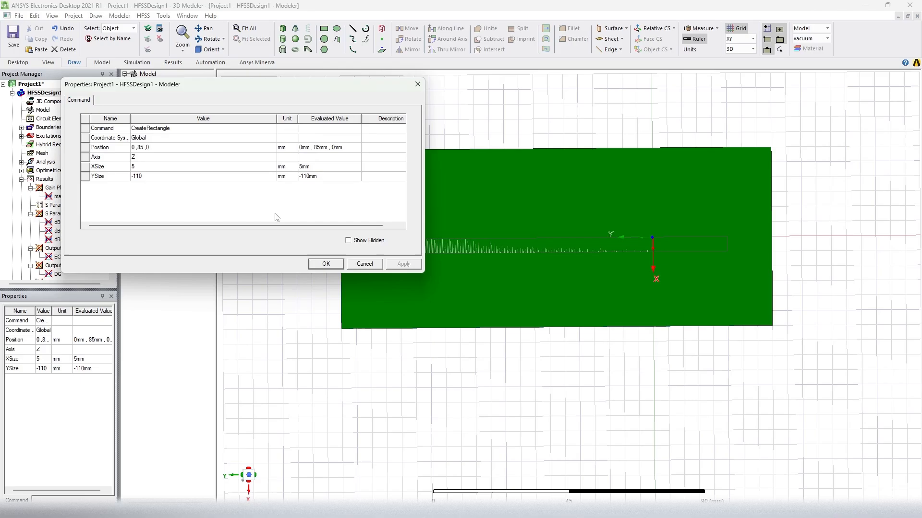
left_click(140, 148)
key("BackSpace")
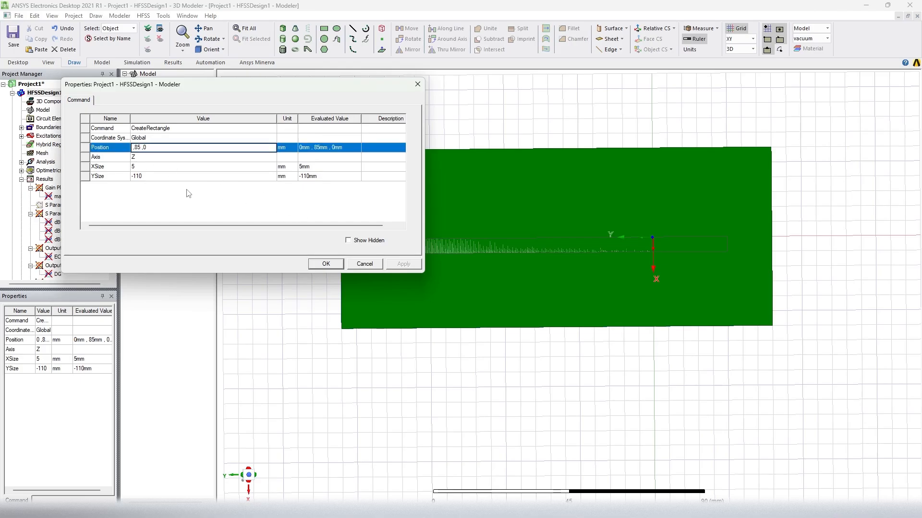
type("10")
key("Return")
left_click(326, 264)
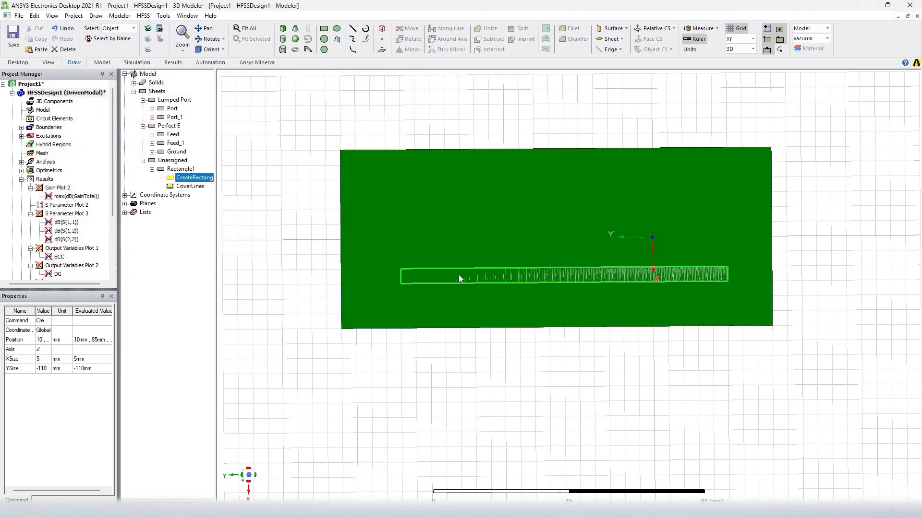
Step: Examine where the rectangle lies on the ground plane relative to the patches' edges and feed lines
left_click(507, 268)
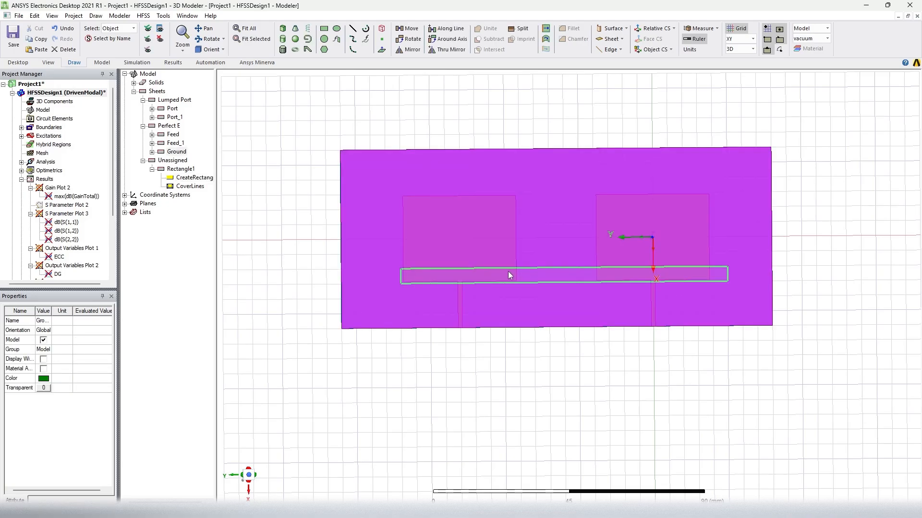
left_click(527, 268)
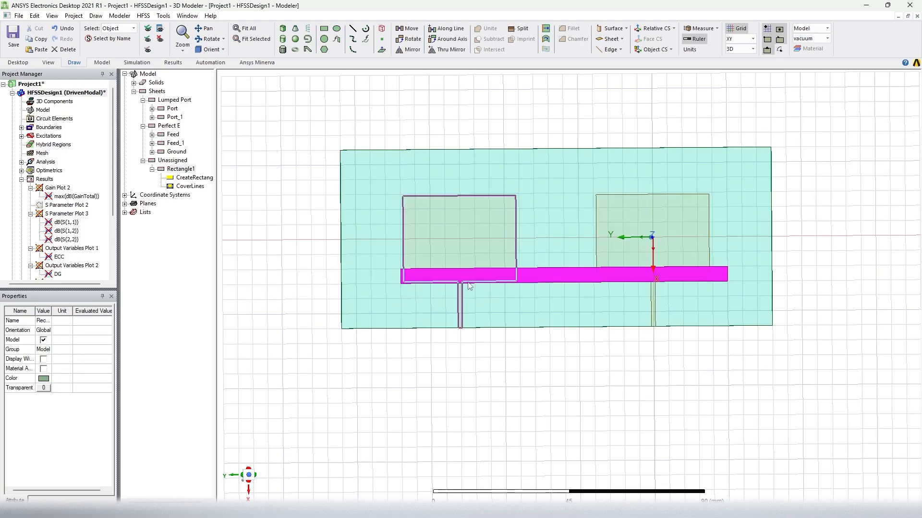
scroll(469, 286, "up", 5)
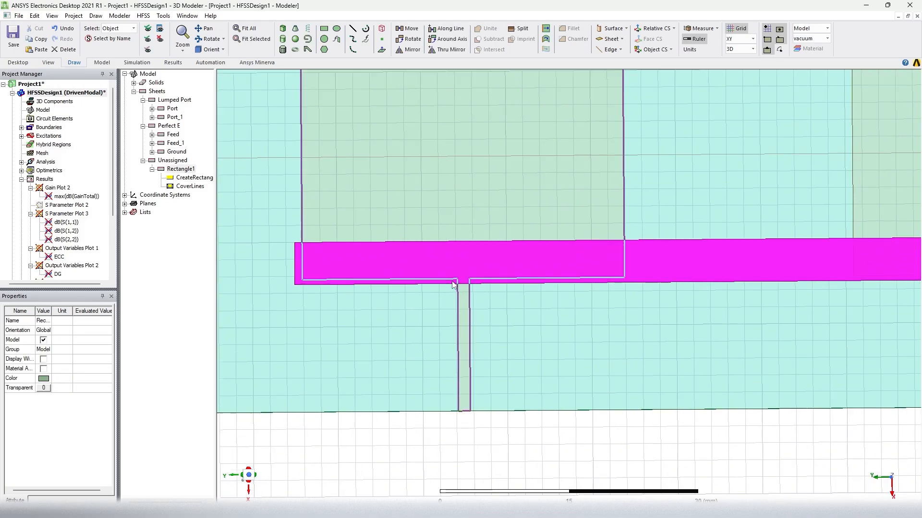
scroll(465, 283, "up", 2)
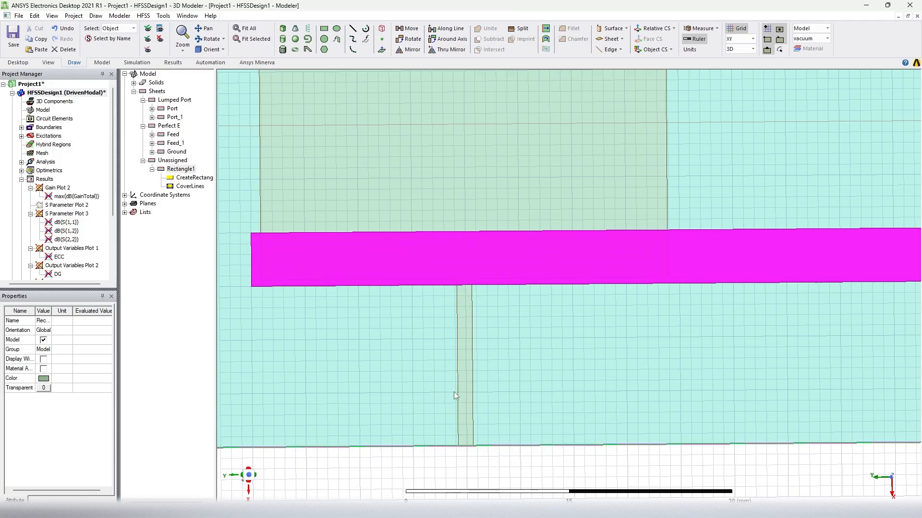
scroll(454, 212, "down", 3)
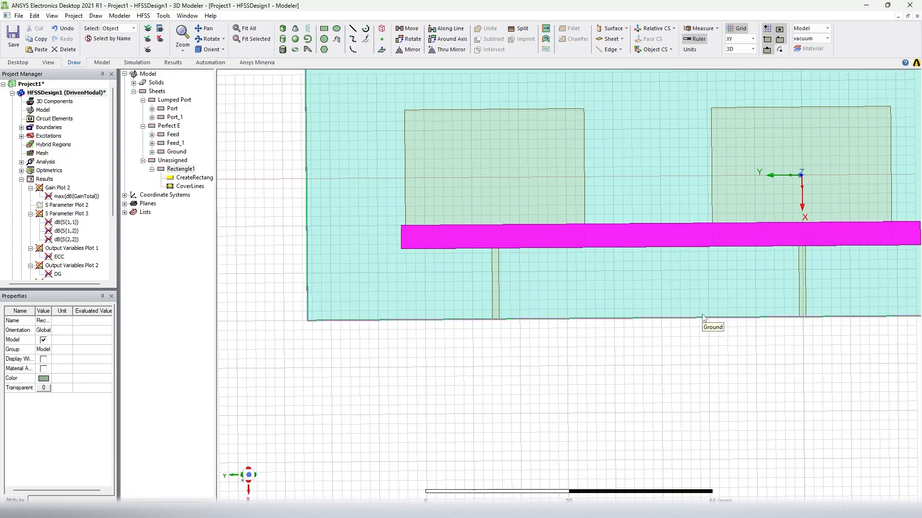
scroll(703, 317, "down", 2)
left_click_drag(704, 318, 760, 311, "alt")
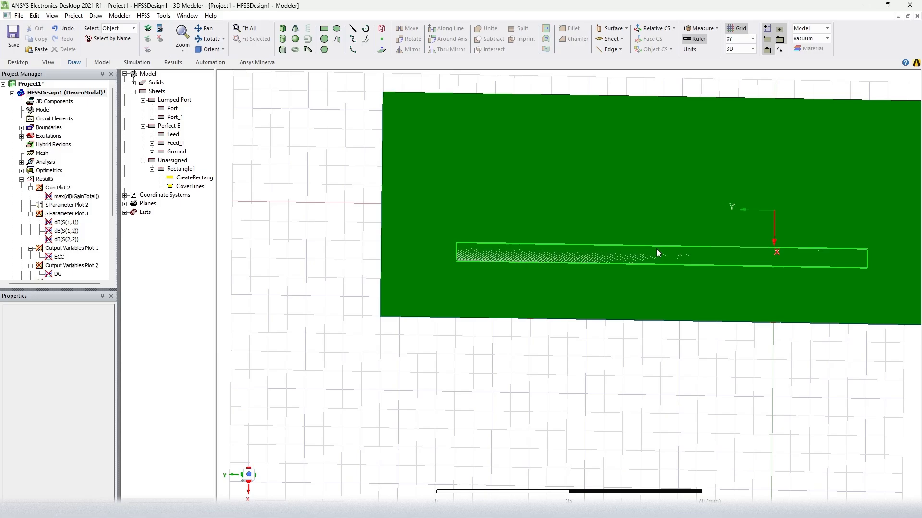
left_click(341, 273)
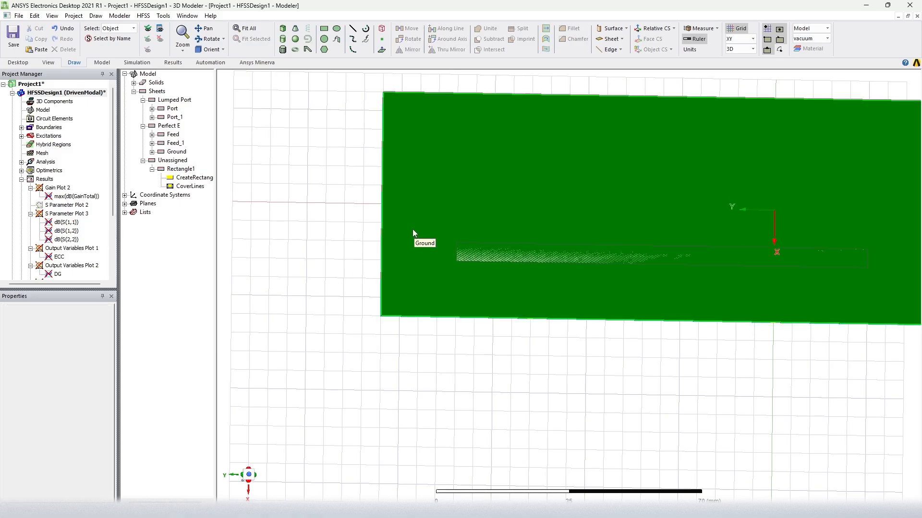
key("ctrl+a")
left_click(361, 259)
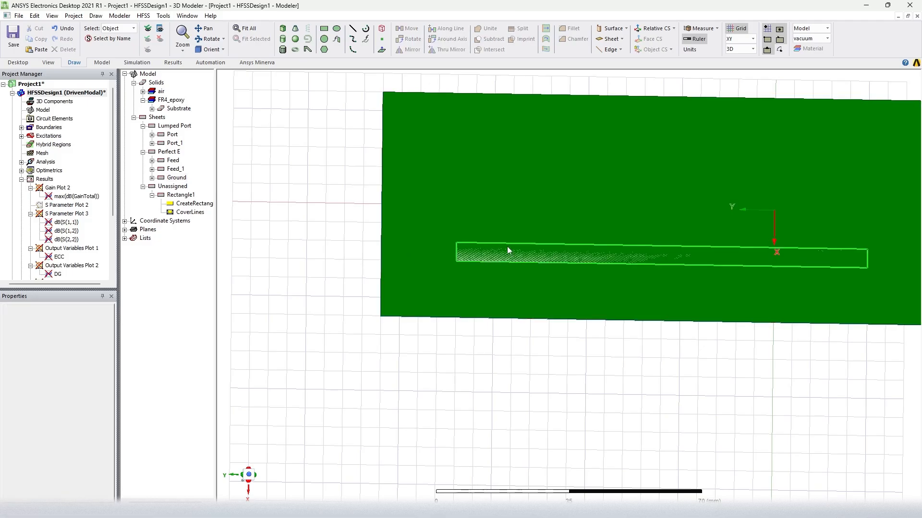
left_click(457, 244)
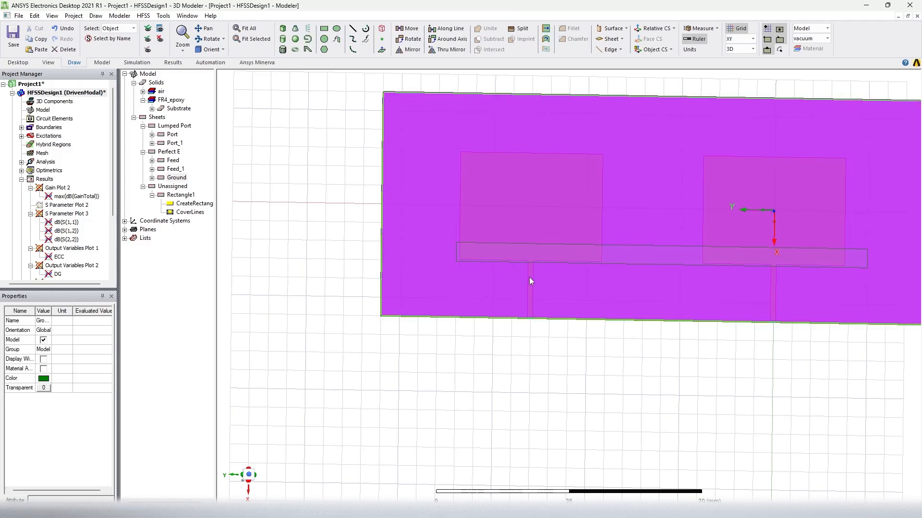
left_click_drag(739, 299, 661, 264, "alt")
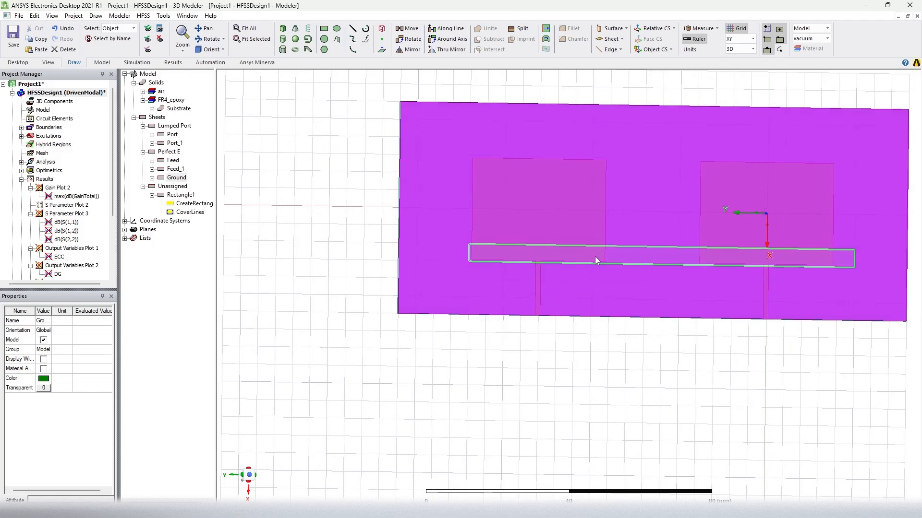
scroll(667, 251, "up", 1)
scroll(666, 251, "down", 3)
left_click(405, 222)
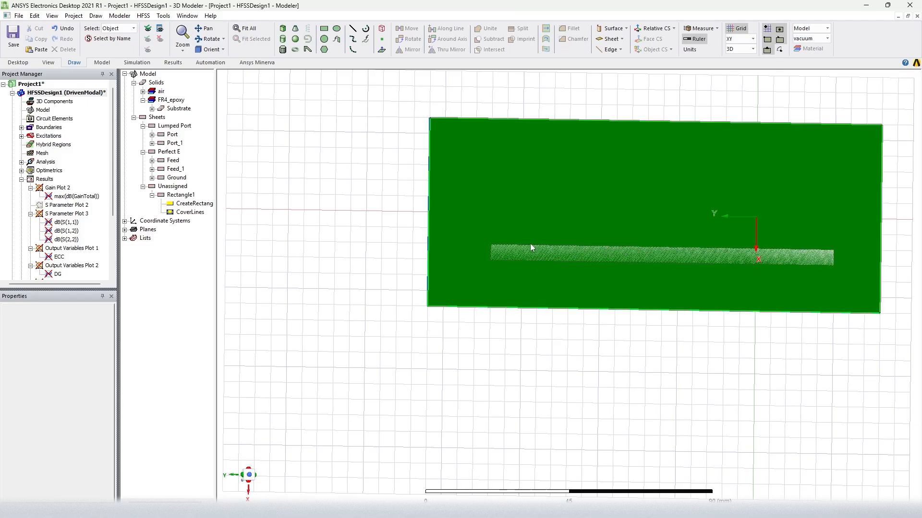
left_click(456, 223)
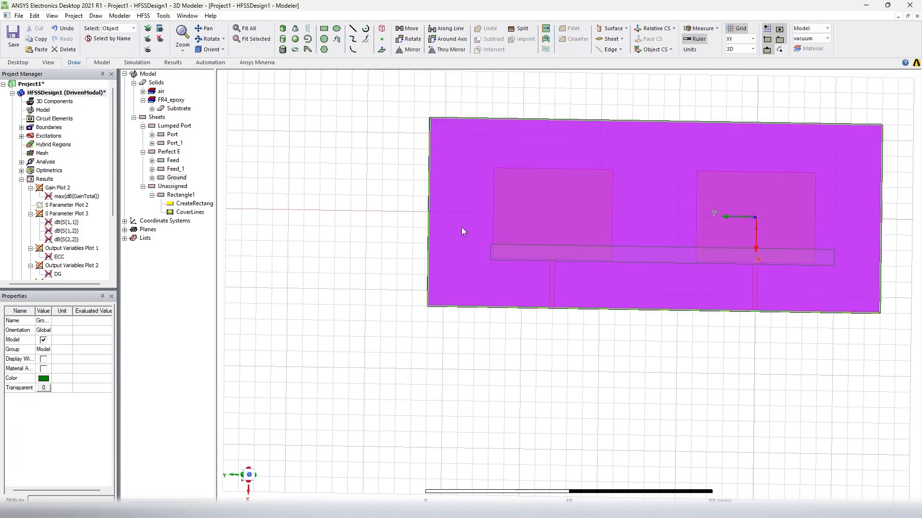
Step: Replace the X coordinate of the rectangle's position with the project variable $DGS_X
left_click(384, 210)
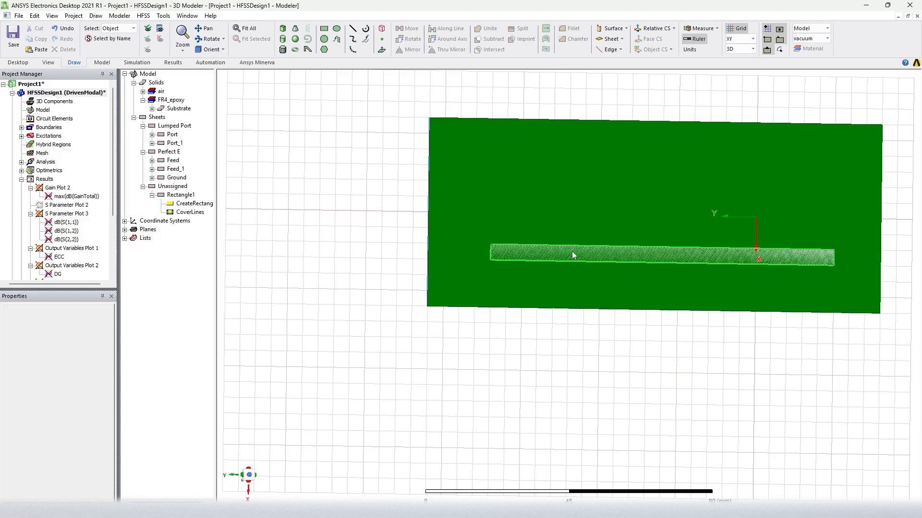
double_click(191, 203)
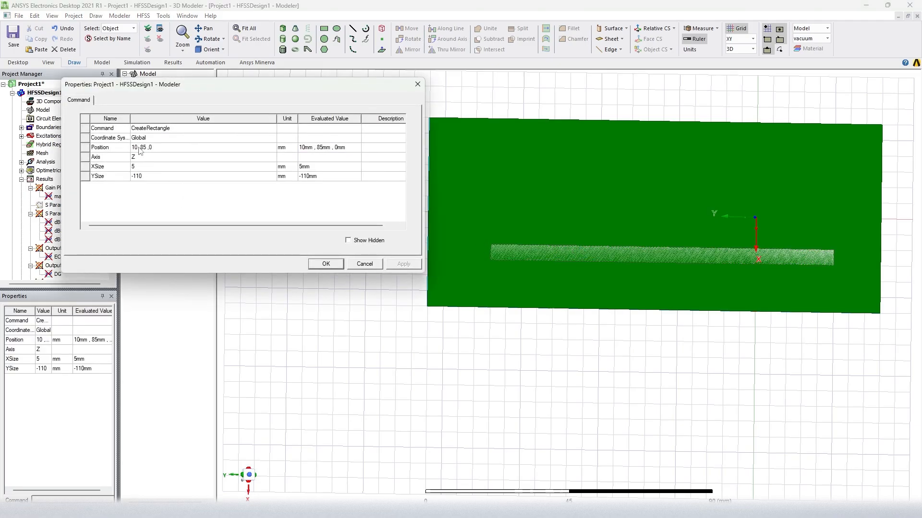
double_click(131, 148)
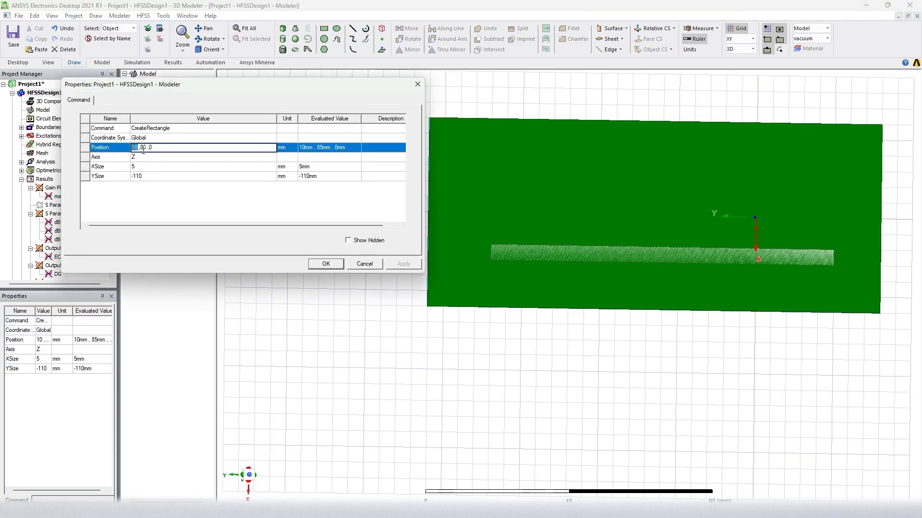
type("$DGS_X")
left_click(327, 264)
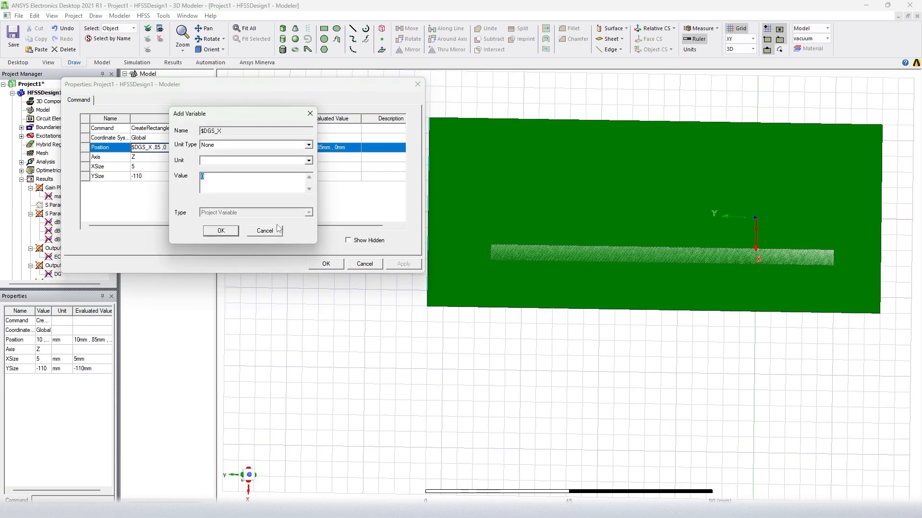
Step: Define $DGS_X as a length of 15 mm and apply the rectangle's parametric position
type("15")
left_click(216, 163)
left_click(178, 166)
left_click(225, 182)
left_click(240, 161)
left_click(239, 197)
left_click(223, 229)
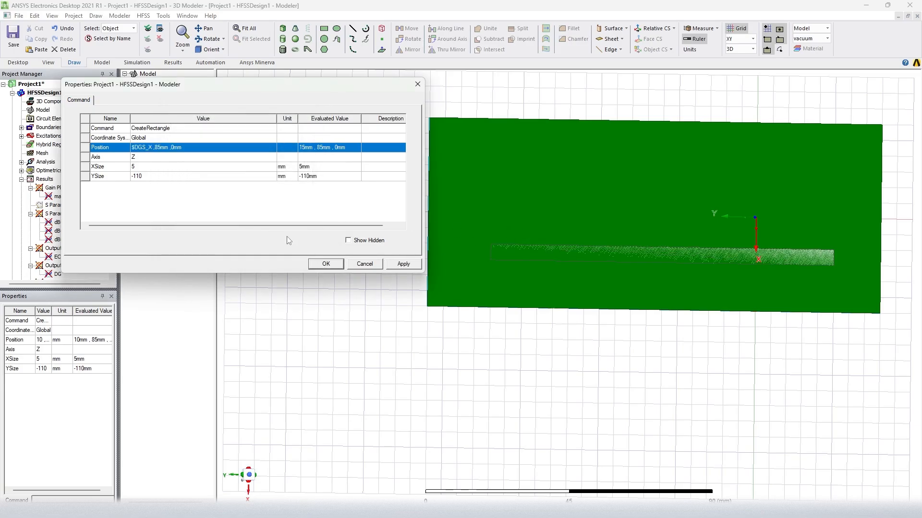
left_click(400, 263)
left_click(326, 263)
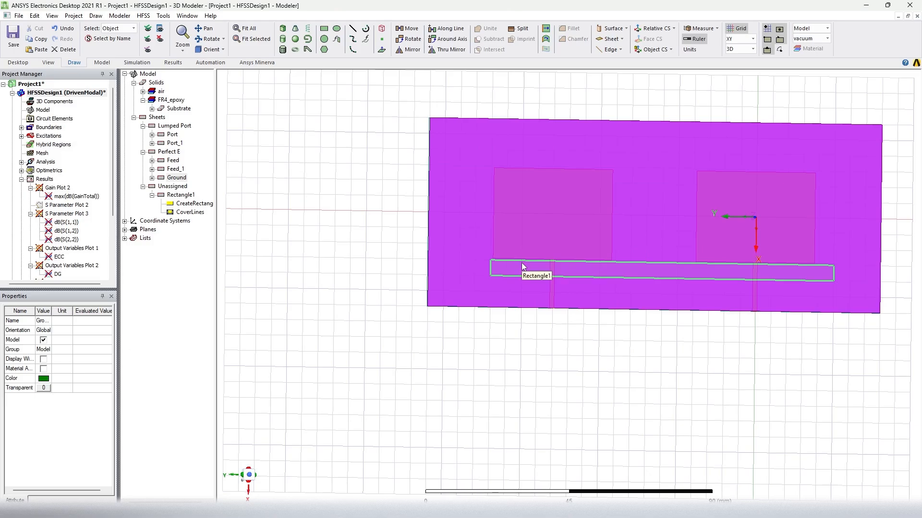
Step: Examine the rectangle's placement on the ground plane relative to the patches' feed edges and the feed lines
left_click(411, 247)
left_click(464, 275)
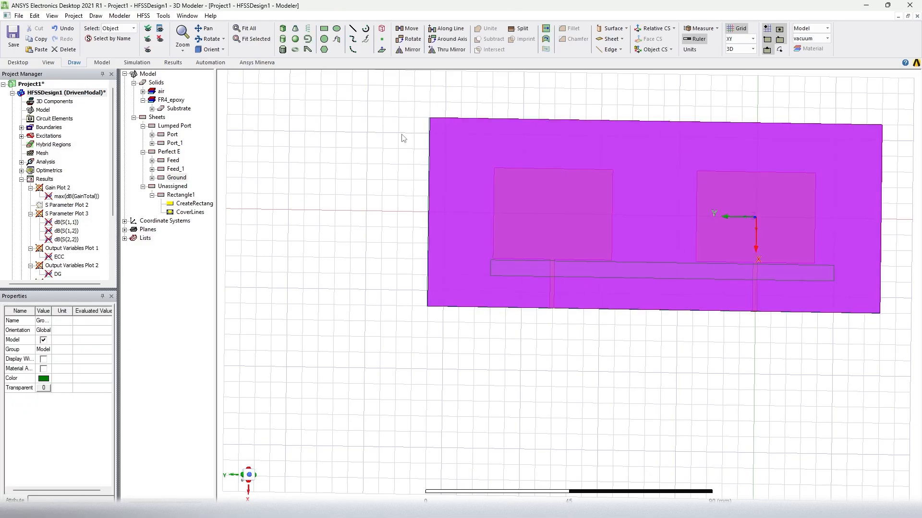
left_click(184, 179)
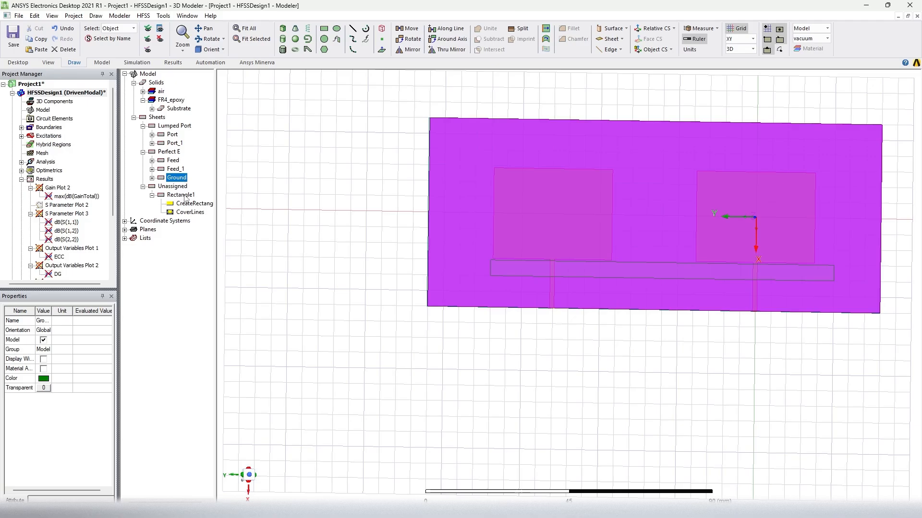
left_click(186, 196, "ctrl")
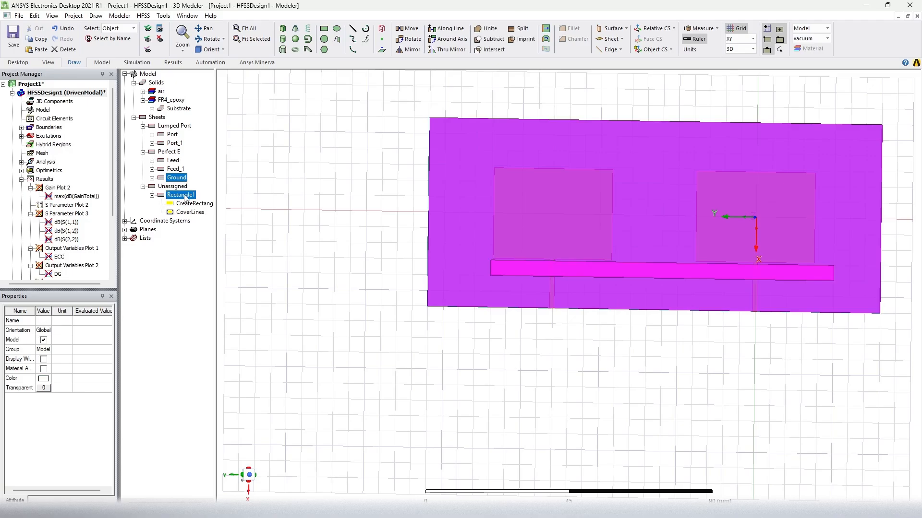
left_click(313, 198)
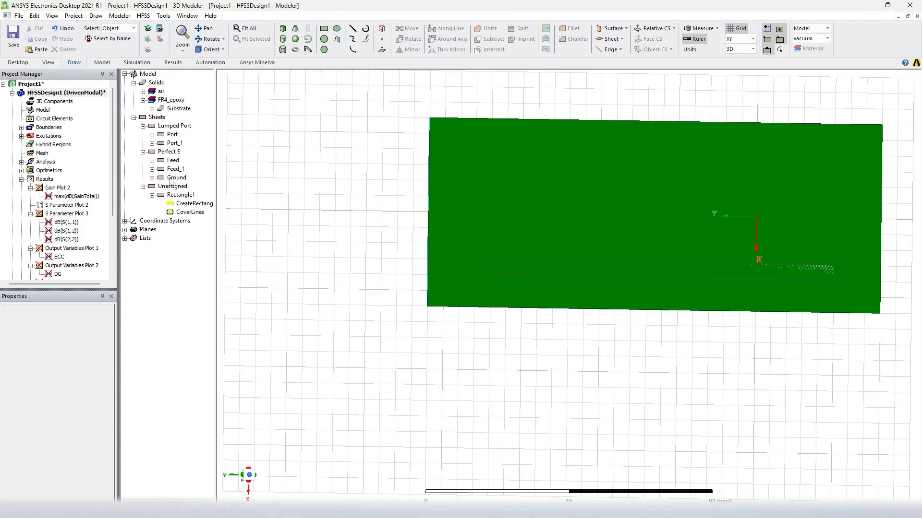
left_click(512, 264)
left_click(491, 219)
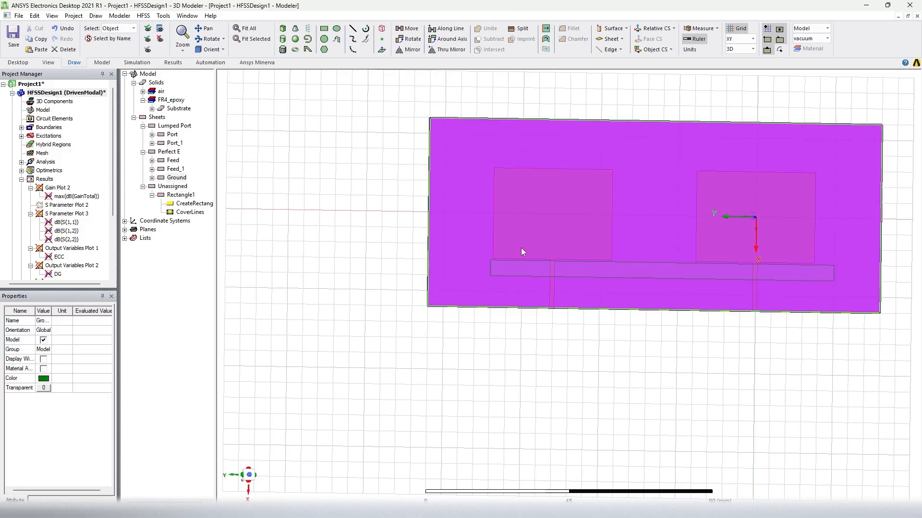
left_click(314, 243)
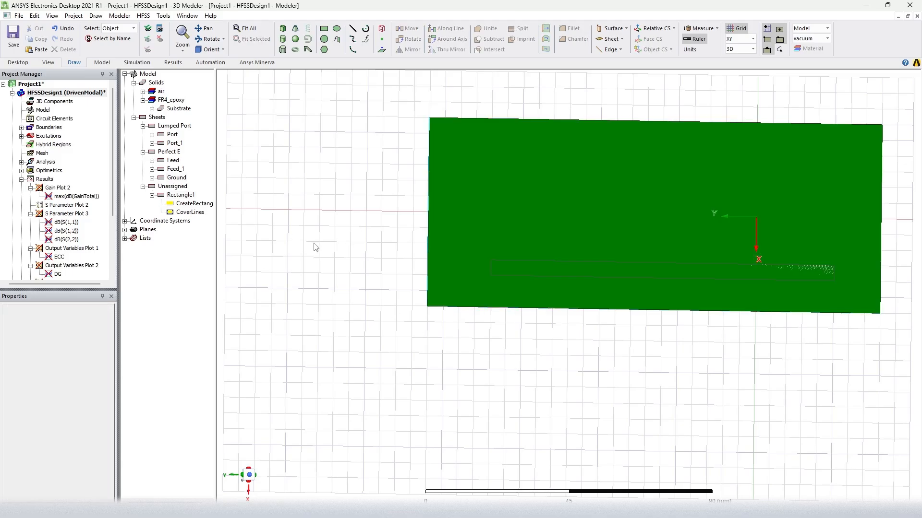
Step: Subtract Rectangle1 from the Ground sheet to cut the slot, and inspect both sides of the antenna
left_click(176, 178)
left_click(181, 195, "ctrl")
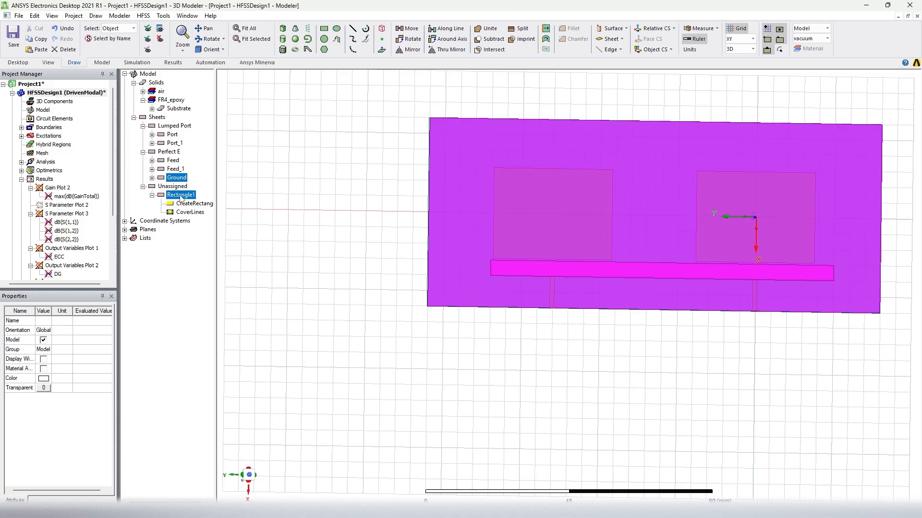
left_click(488, 41)
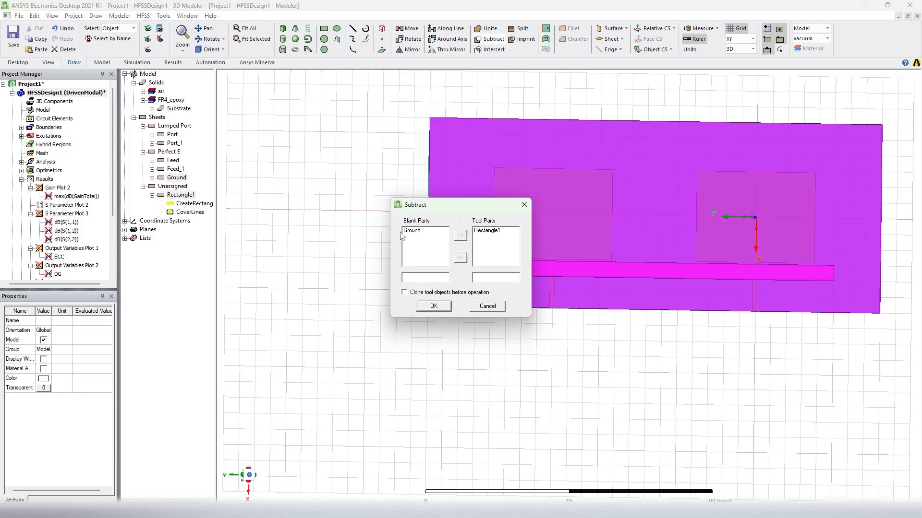
left_click(445, 310)
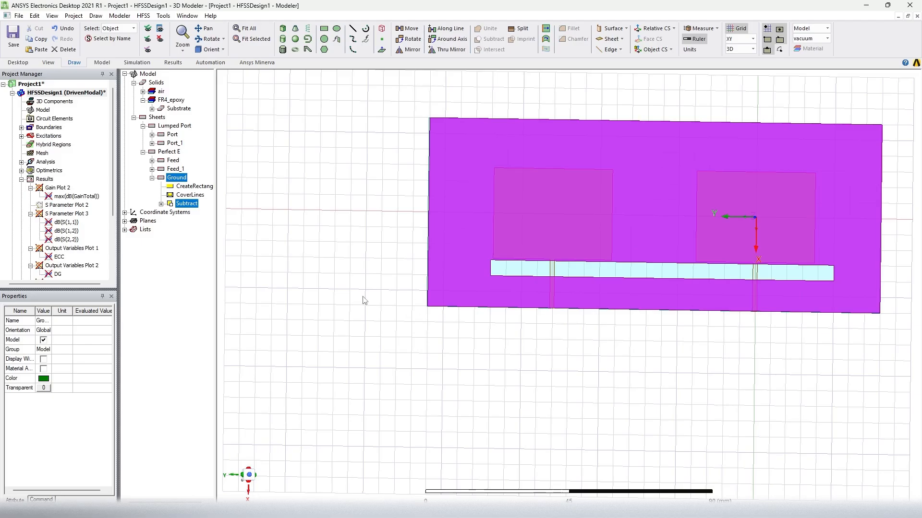
left_click_drag(753, 258, 660, 263, "alt")
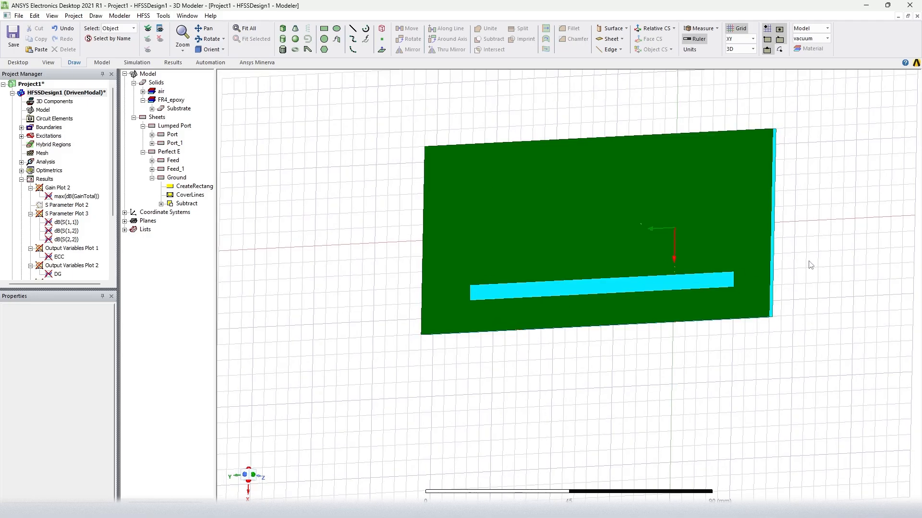
left_click_drag(810, 265, 570, 287, "alt")
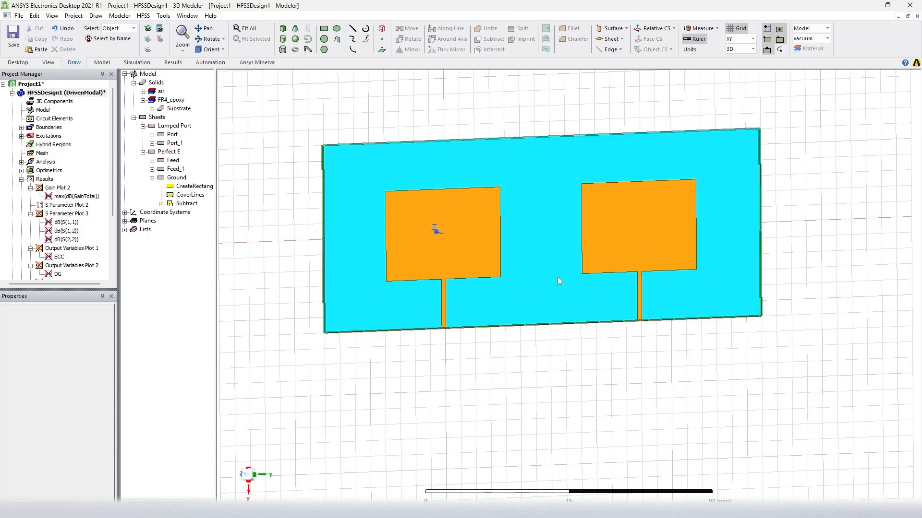
left_click_drag(539, 265, 506, 255, "alt")
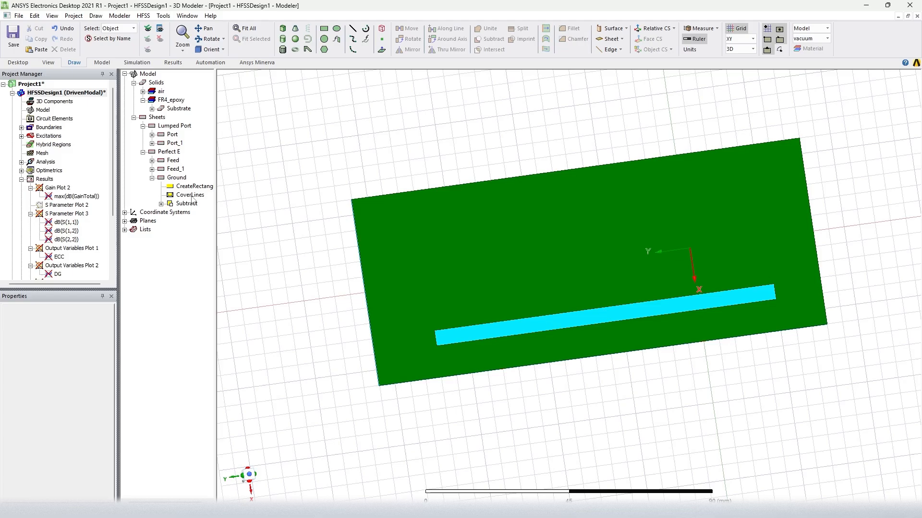
Step: Delete all the Output Variables plots, including ECC, DG and TARC, from the results
left_click(69, 214)
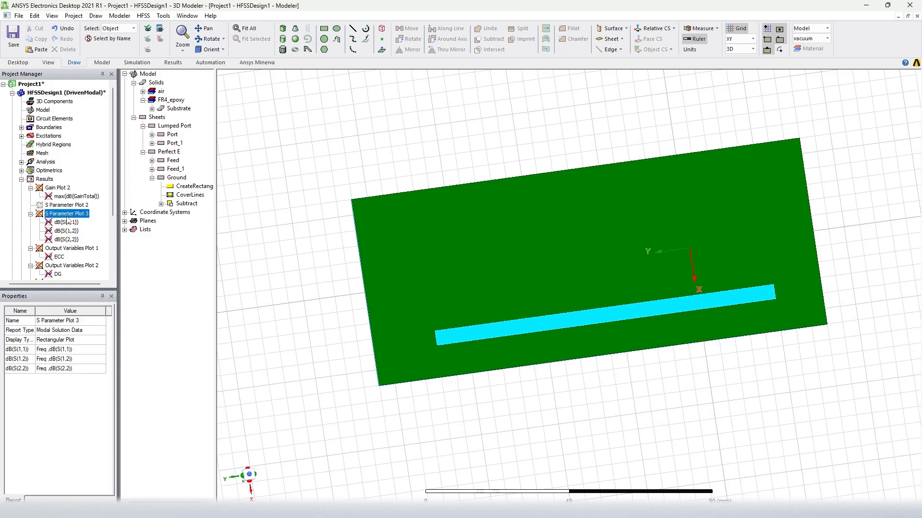
left_click(62, 249)
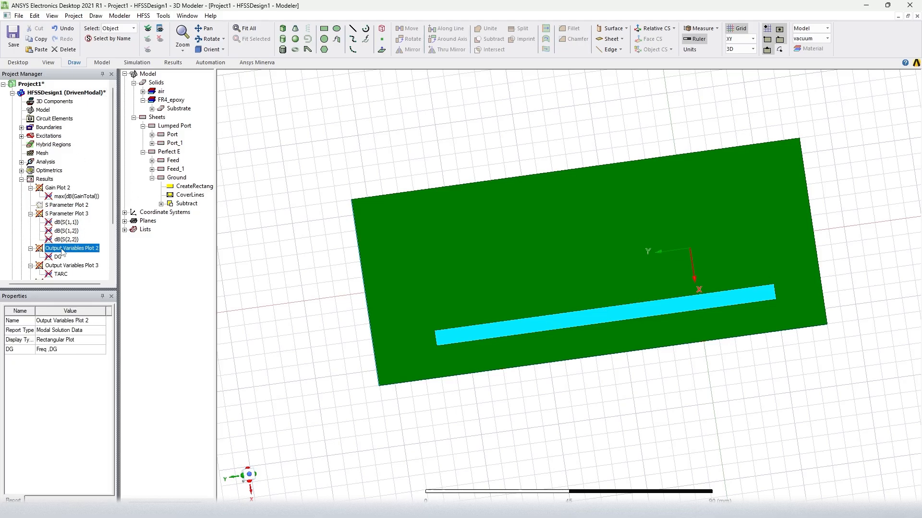
key("Delete")
key("Delete")
key("Delete")
key("Delete")
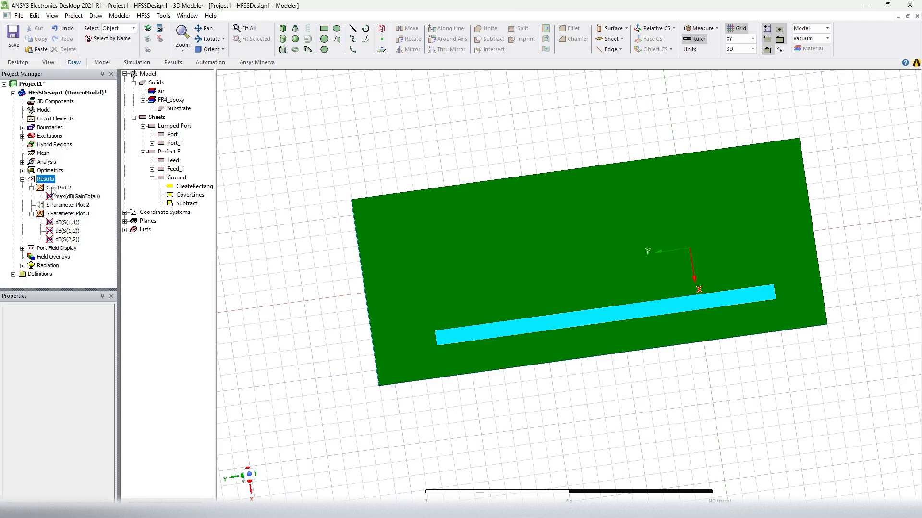
Step: Start the analysis of ParametricSetup1 under Optimetrics
left_click(22, 171)
left_click(58, 180)
right_click(56, 180)
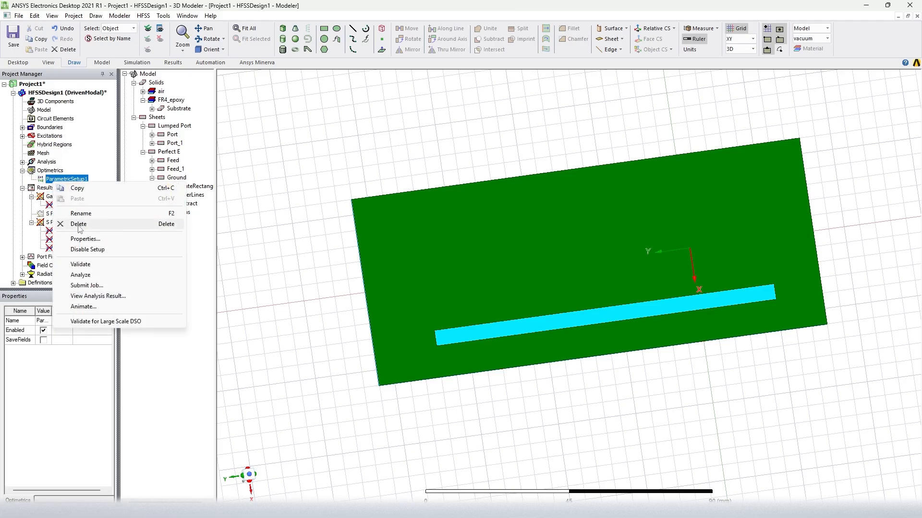
left_click(79, 276)
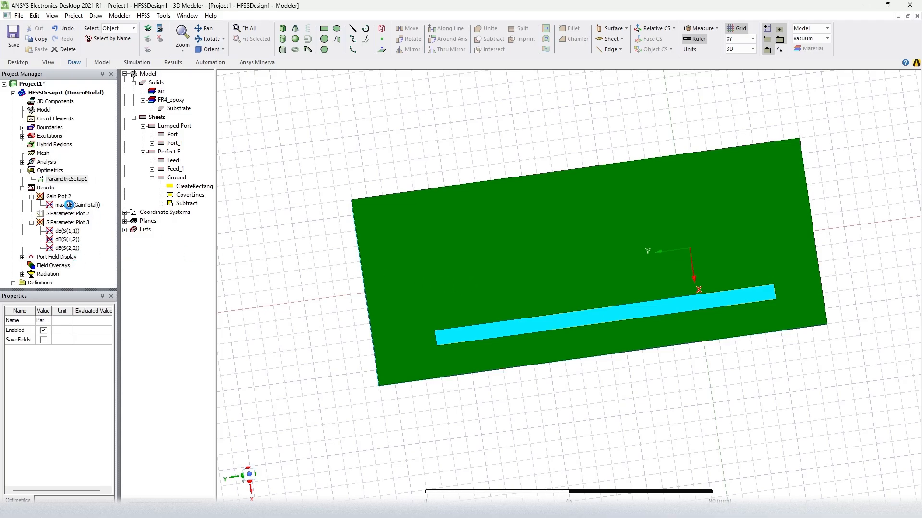
Step: Collapse the Ground sheet's operation history and open the sweep definitions of ParametricSetup1
left_click_drag(504, 287, 479, 291, "alt")
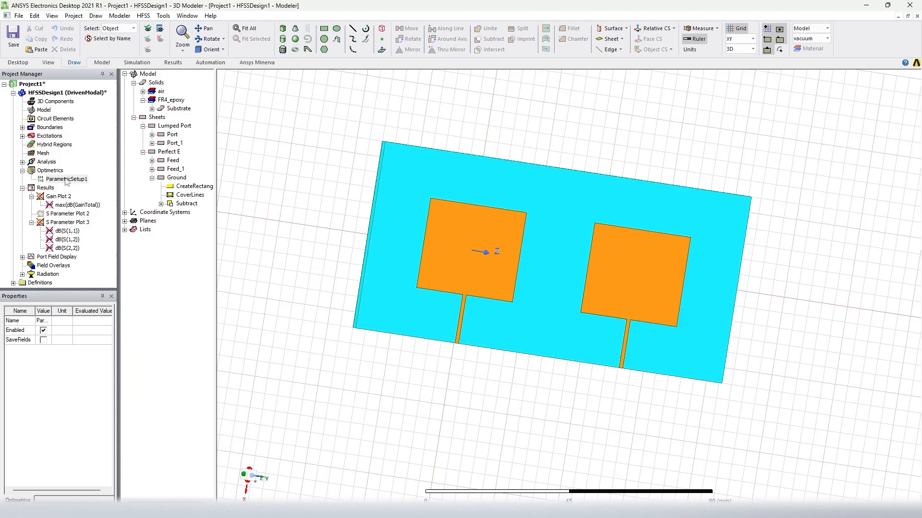
mouse_move(318, 149)
left_mouse_down("alt")
mouse_move(331, 153)
mouse_move(301, 150)
left_mouse_up("alt")
left_click(152, 178)
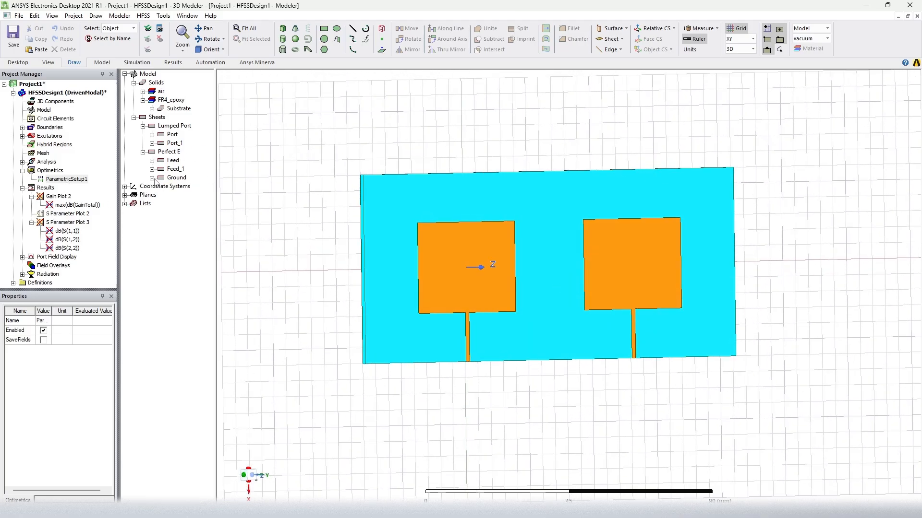
double_click(47, 181)
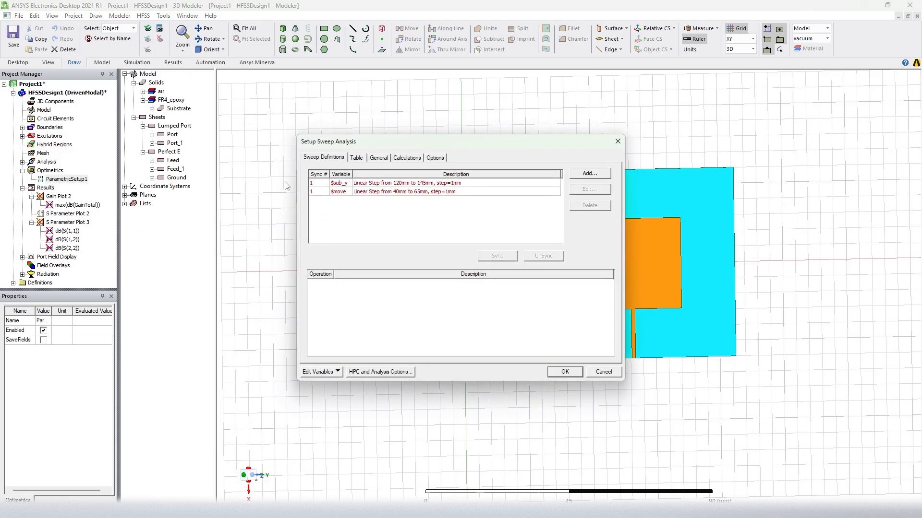
left_click(408, 184)
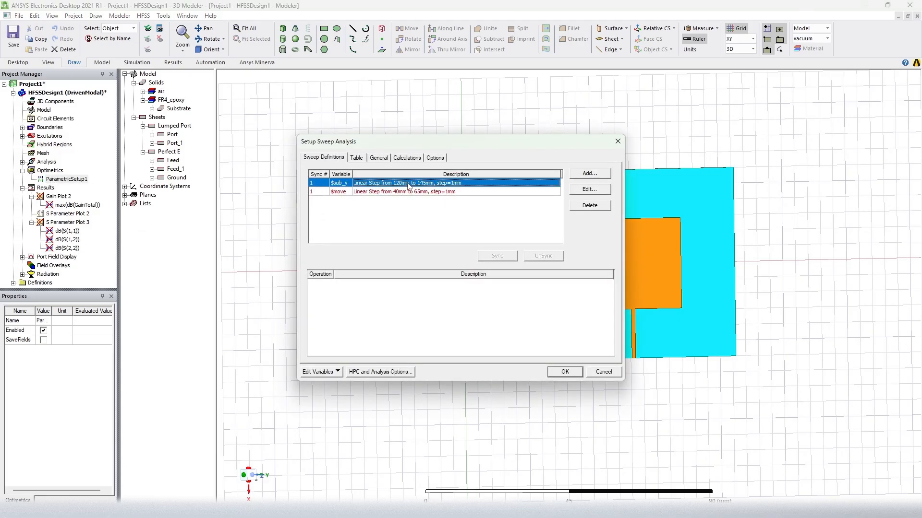
left_click(588, 189)
double_click(373, 326)
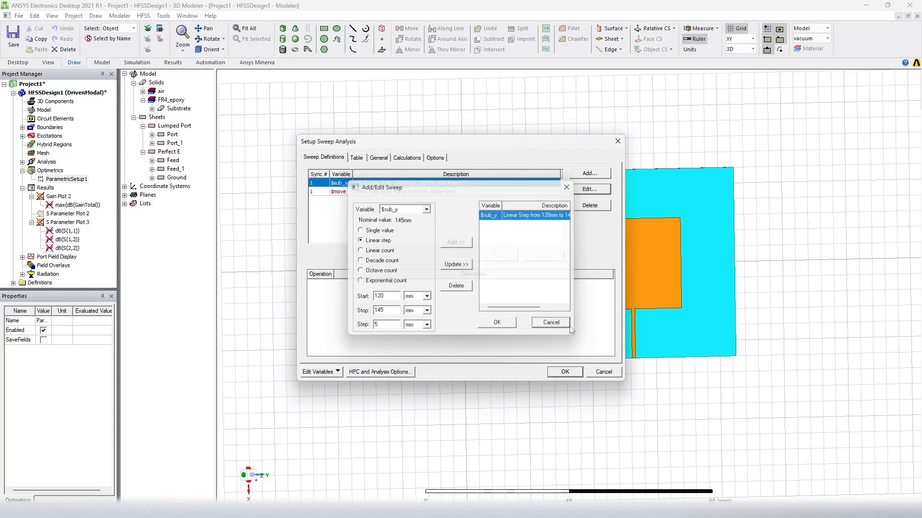
left_click(557, 323)
Step: Set the linear step of both the $sub_y and $move sweeps to 5 mm and accept the setup
left_click(477, 192, "shift")
left_click(576, 190)
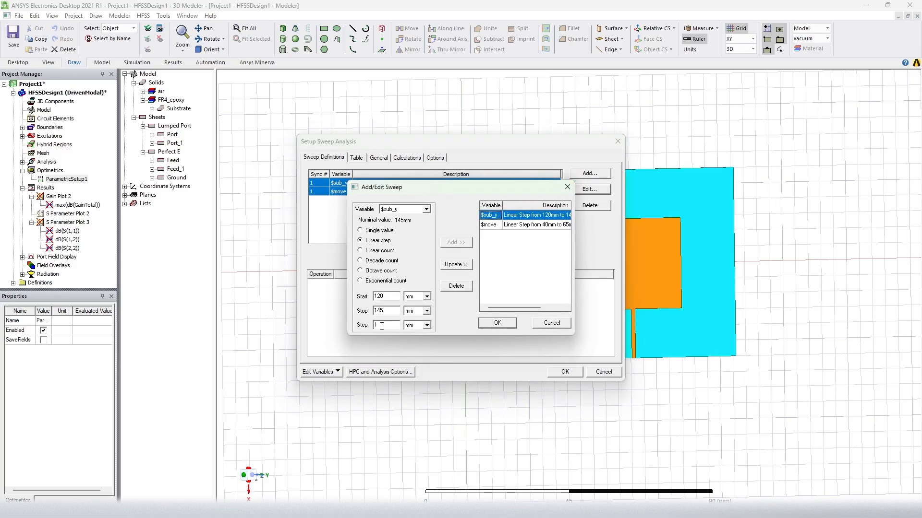
left_click(528, 226)
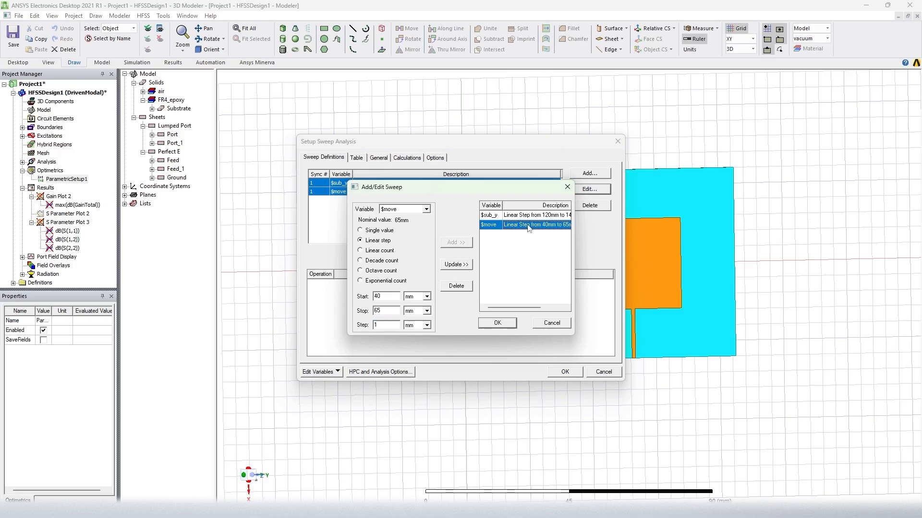
left_click(492, 326)
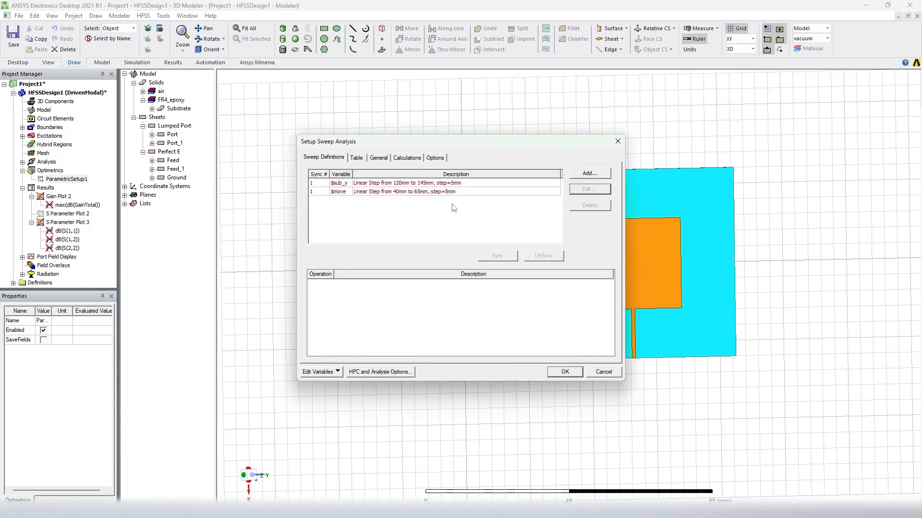
left_click(353, 158)
left_click(322, 159)
left_click(569, 372)
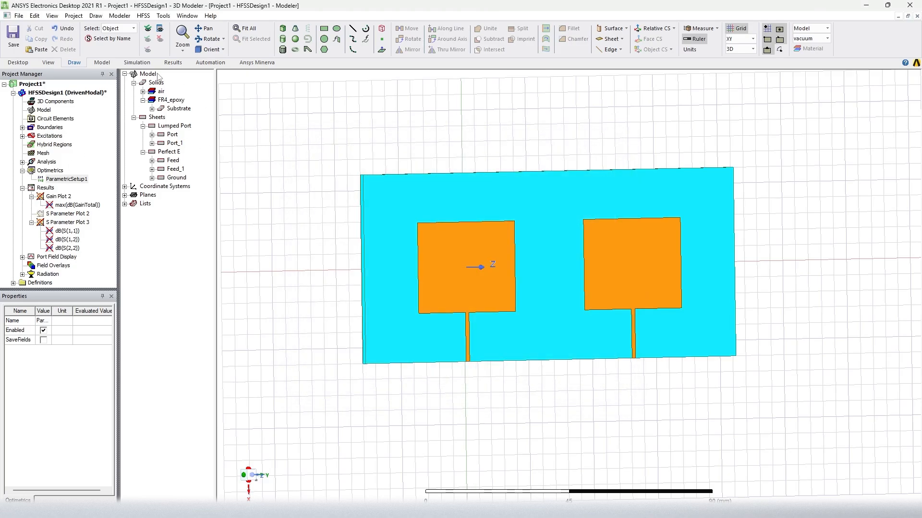
Step: Review the $sub_y and $move sweep definitions in ParametricSetup1
left_click(138, 62)
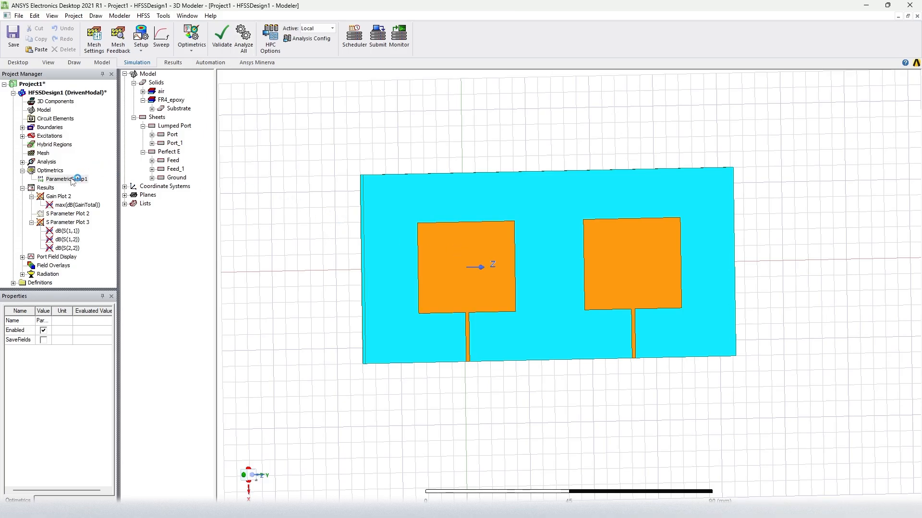
double_click(58, 177)
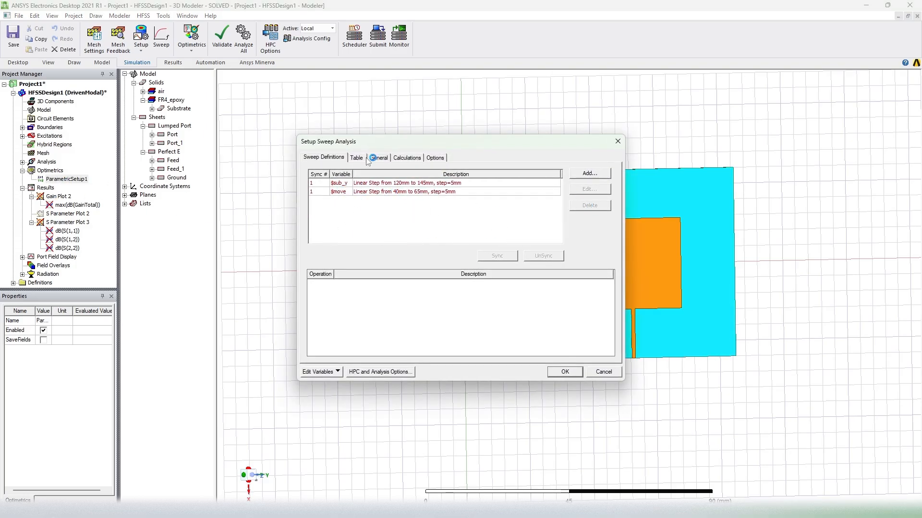
left_click(569, 372)
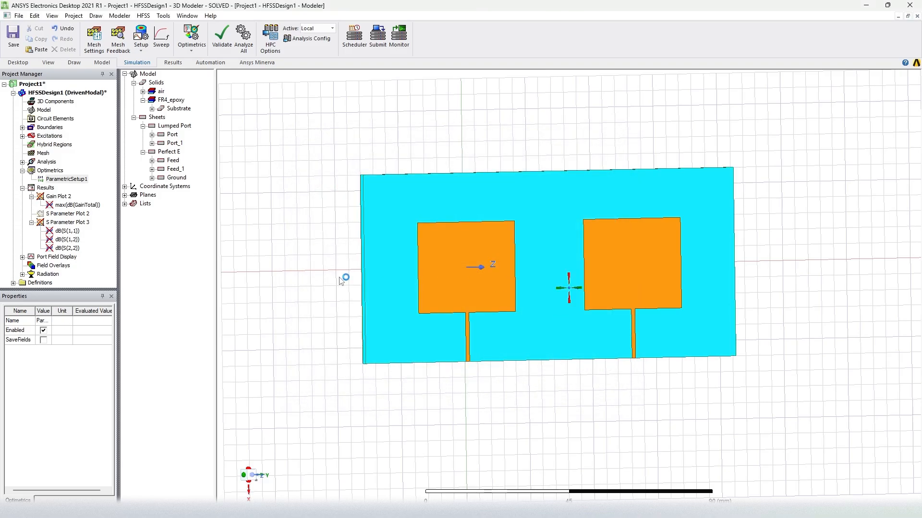
Step: Inspect the slot on the ground side of the antenna and the two patches on the opposite side
middle_click_drag(342, 279, 458, 283)
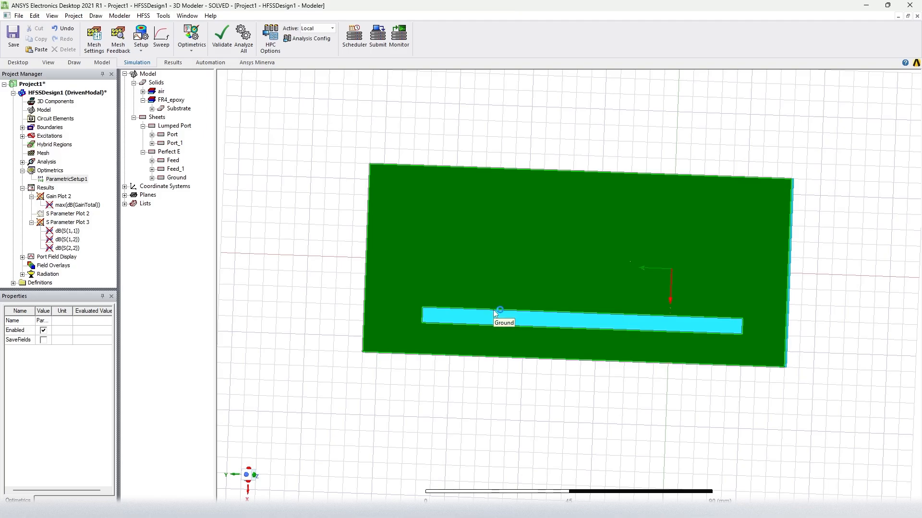
middle_click_drag(413, 309, 291, 303)
middle_click_drag(546, 317, 670, 312)
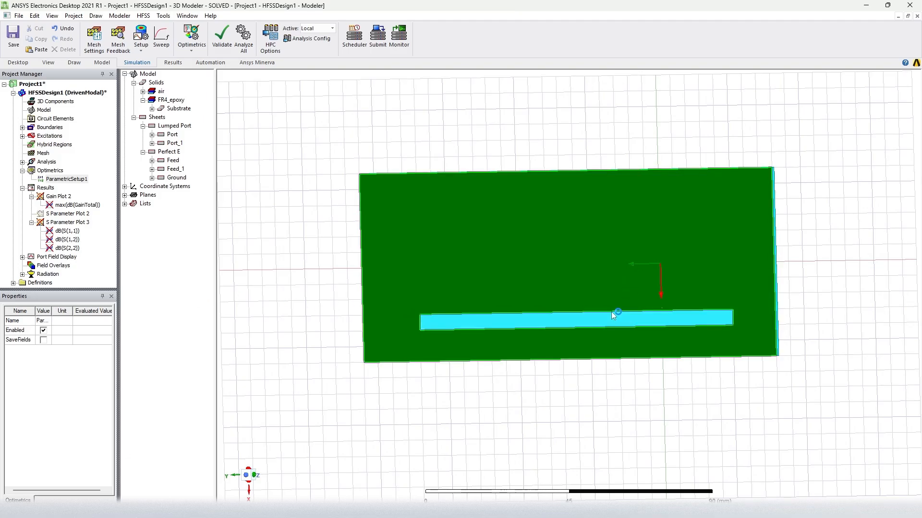
middle_click_drag(298, 259, 674, 292)
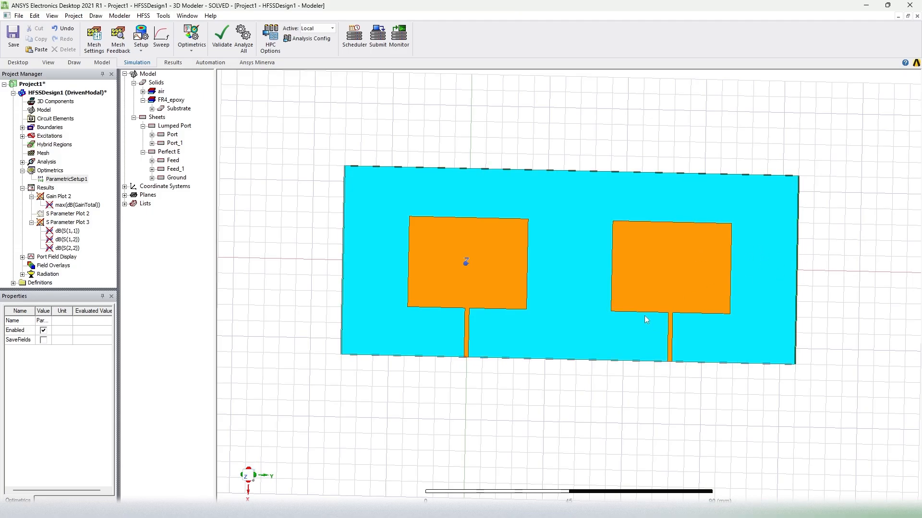
Step: Update S Parameter Plot 3 and Gain Plot 2, and return to the 3D model of HFSSDesign1
double_click(63, 222)
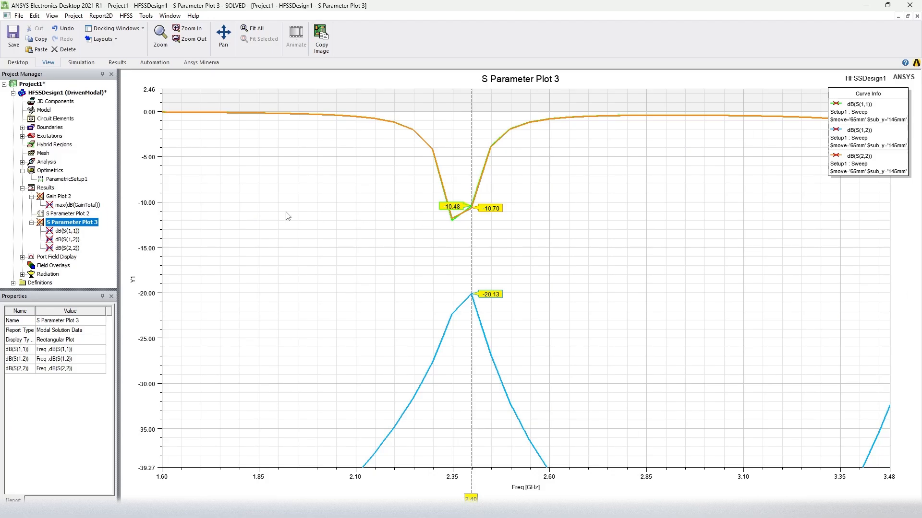
right_click(58, 219)
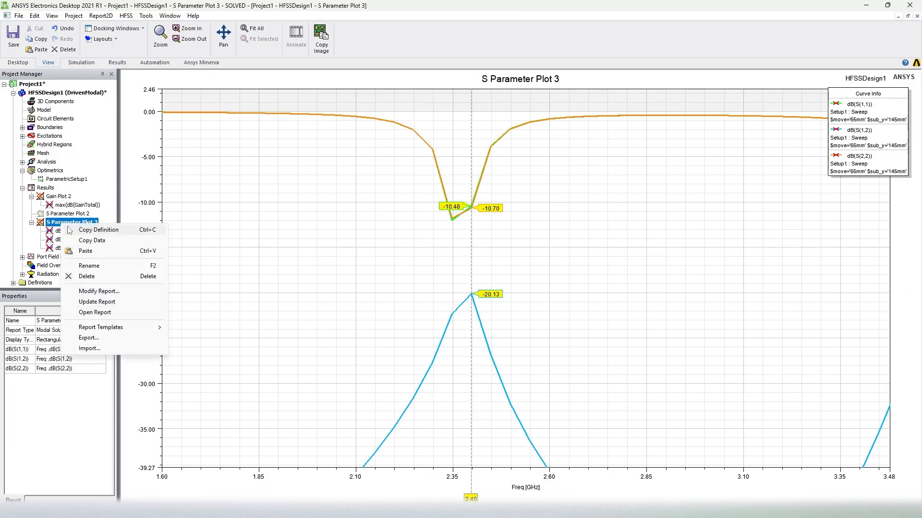
left_click(96, 297)
right_click(58, 199)
left_click(96, 270)
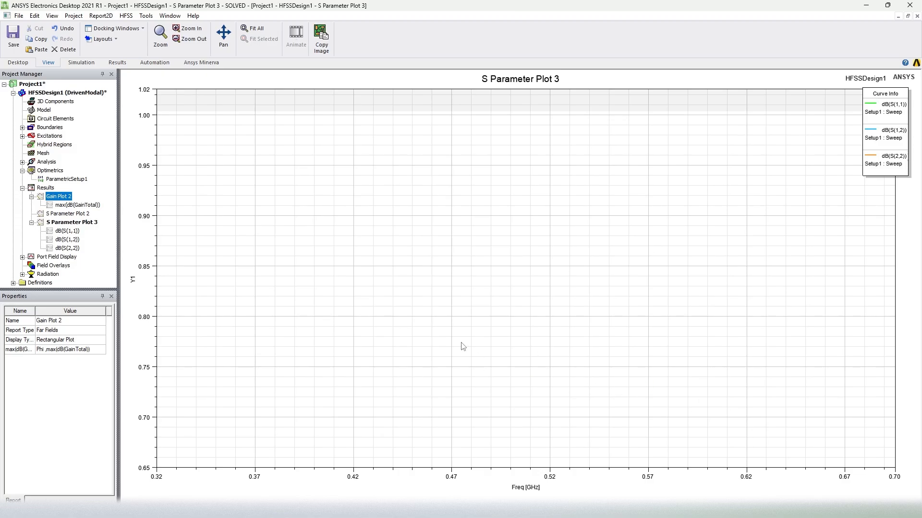
double_click(94, 94)
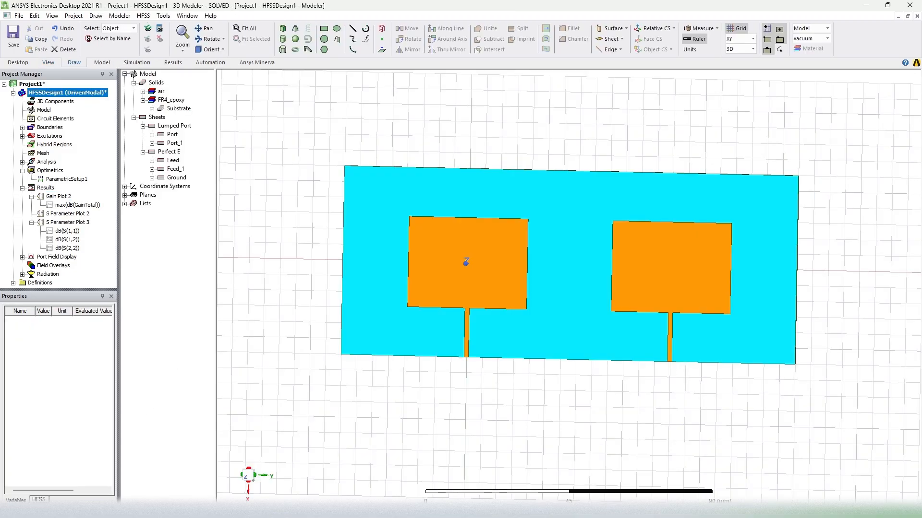
left_click_drag(382, 333, 387, 382, "alt")
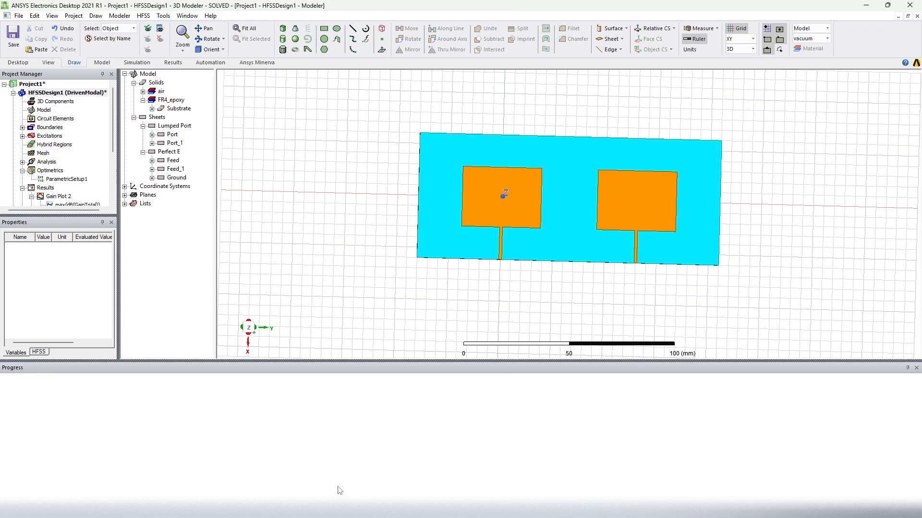
Step: Open Gain Plot 2 and add a marker near the peak of the highest gain curve, at Phi 110 deg
scroll(68, 93, "down", 2)
double_click(67, 144)
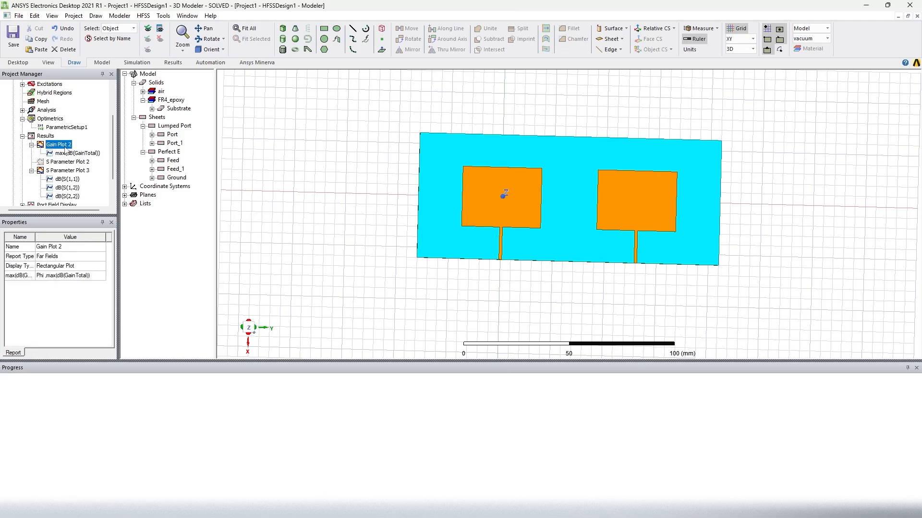
right_click(453, 158)
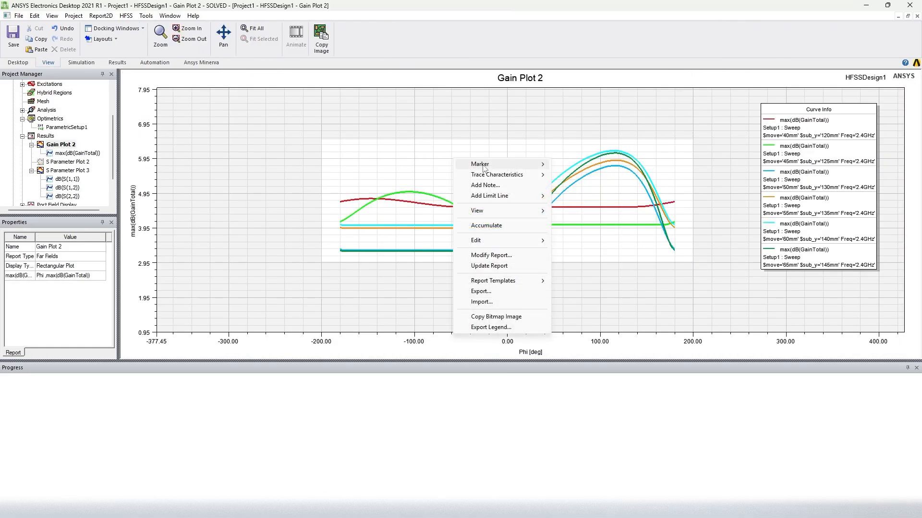
mouse_move(484, 163)
left_click(573, 163)
left_click(609, 151)
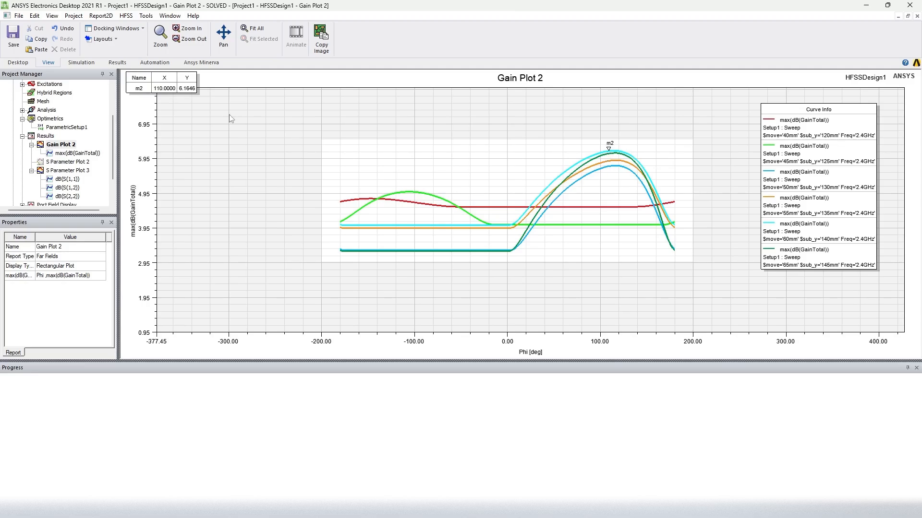
Step: Open S Parameter Plot 3 and update its report with the sweep results
double_click(82, 171)
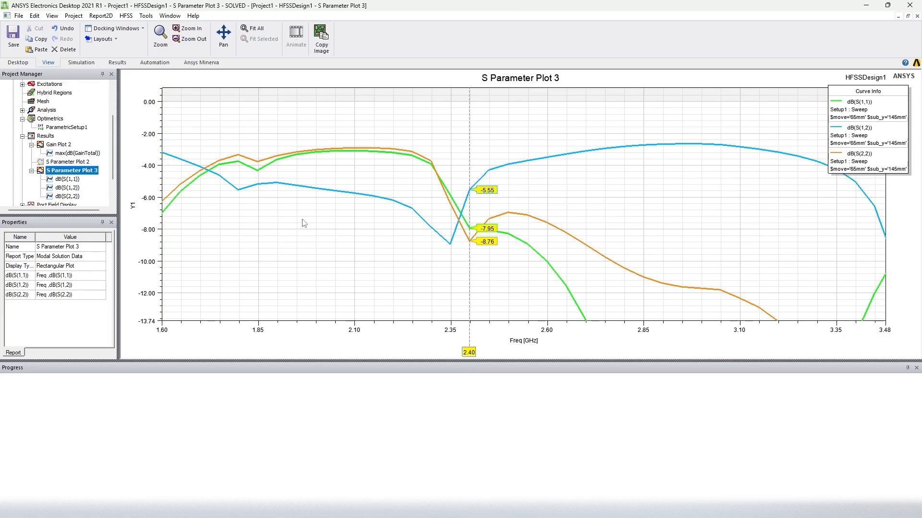
left_click(68, 180)
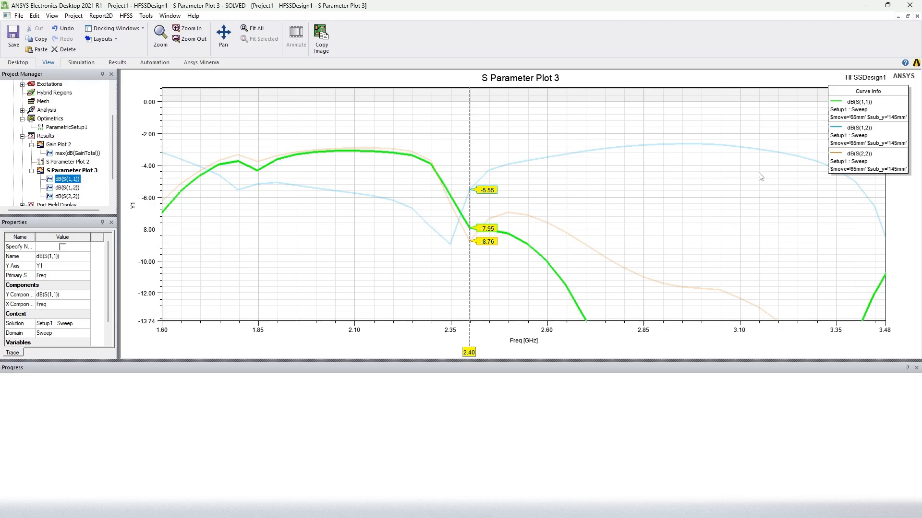
right_click(88, 174)
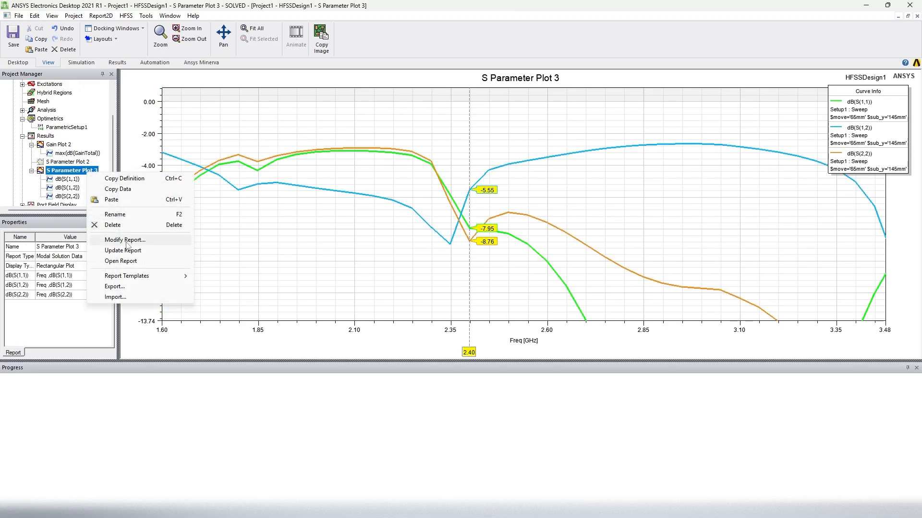
left_click(136, 250)
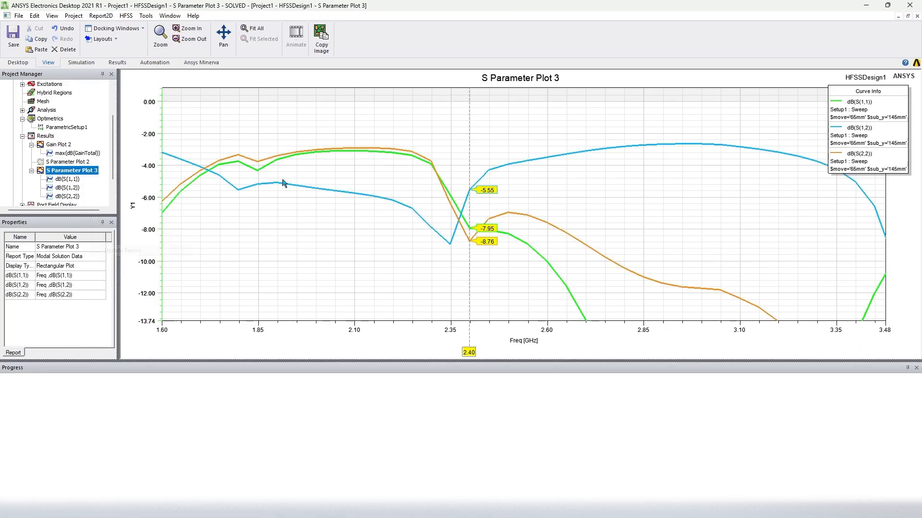
right_click(83, 169)
left_click(139, 247)
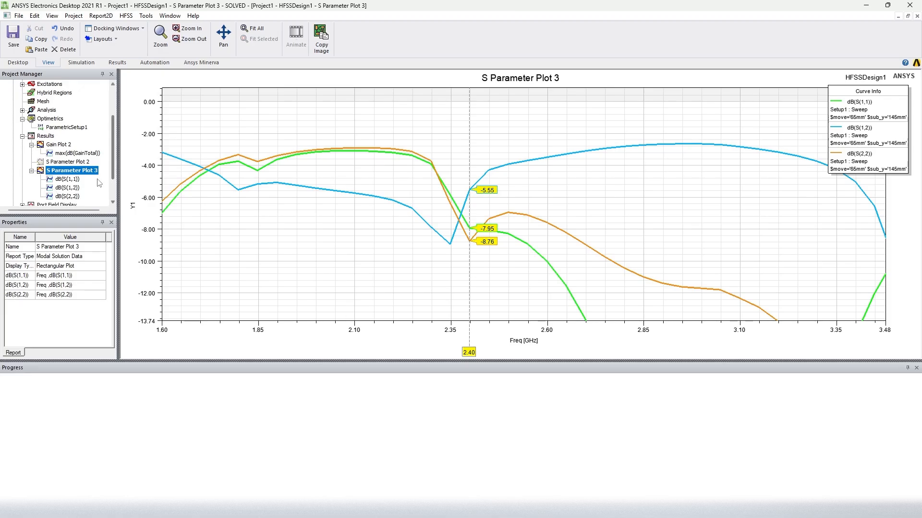
left_click(76, 179)
scroll(80, 177, "down", 2)
right_click(80, 138)
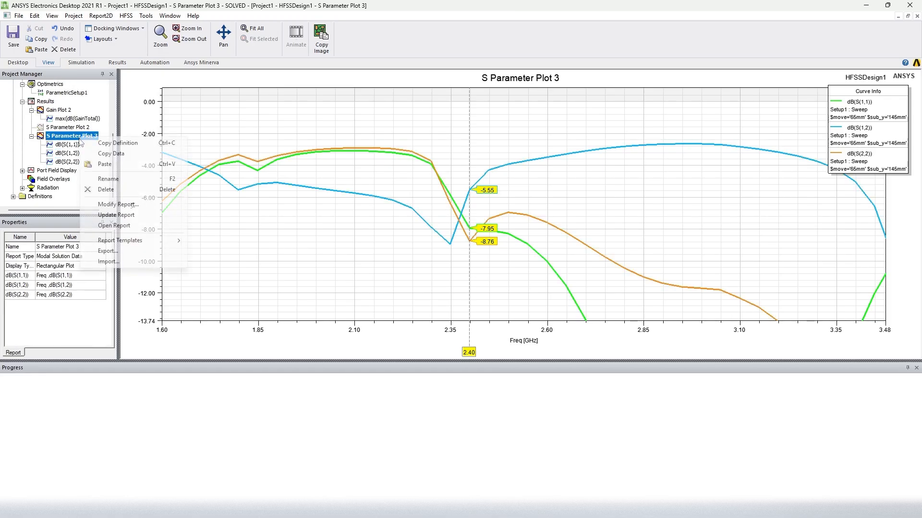
left_click(102, 216)
Step: Modify the dB(S(1,1)) trace of S Parameter Plot 3 to use all $move values in its families and apply it
right_click(79, 137)
left_click(120, 205)
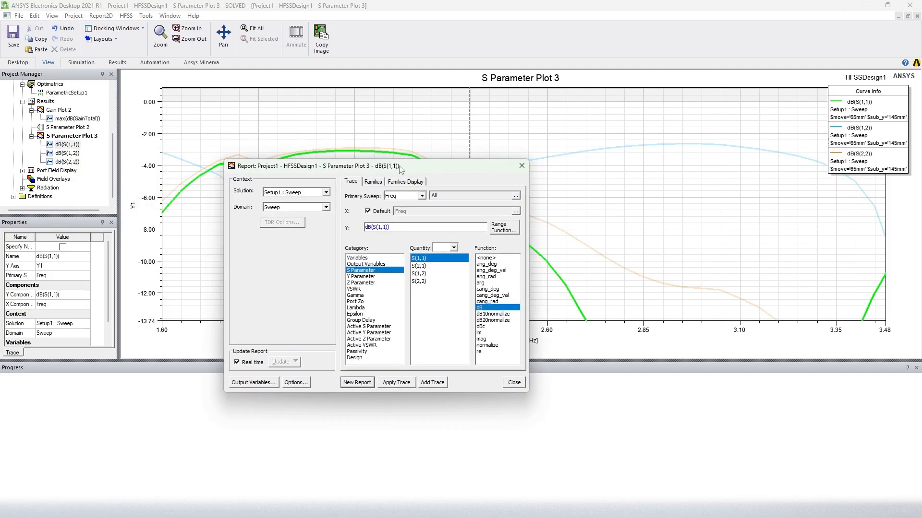
left_click(374, 181)
left_click(487, 228)
left_click(508, 229)
left_click(541, 235)
left_click(507, 238)
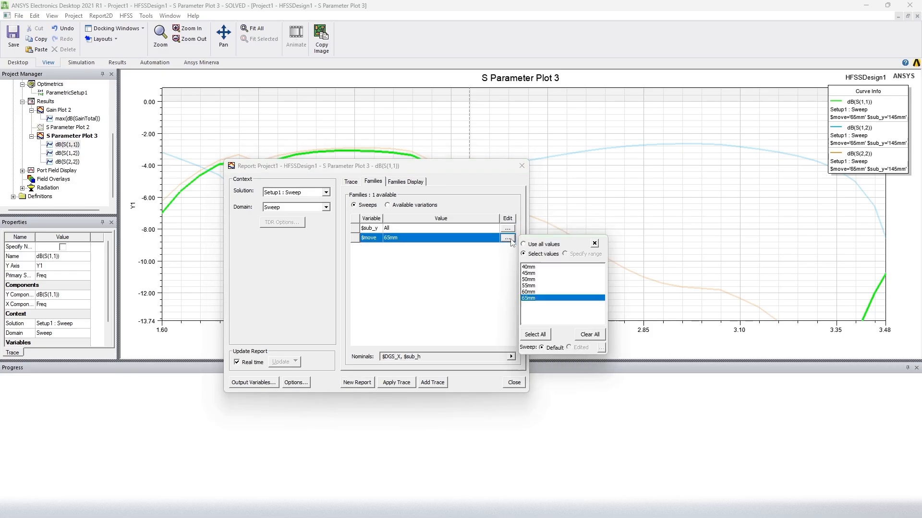
left_click(541, 245)
left_click(407, 382)
left_click(514, 383)
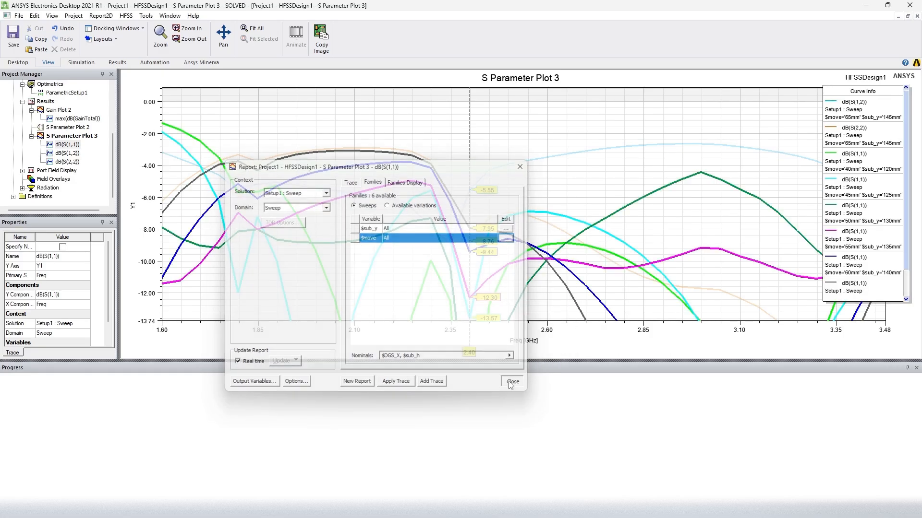
Step: Examine the S(1,1) curves at the 2.40 GHz marker and identify the variation with the deepest dip in the legend
scroll(400, 241, "down", 6)
scroll(398, 241, "down", 5)
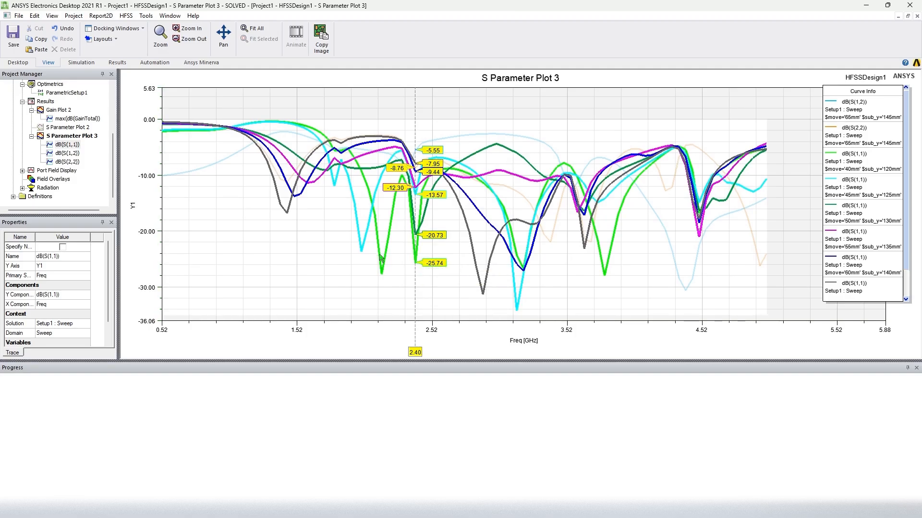
left_click(416, 260)
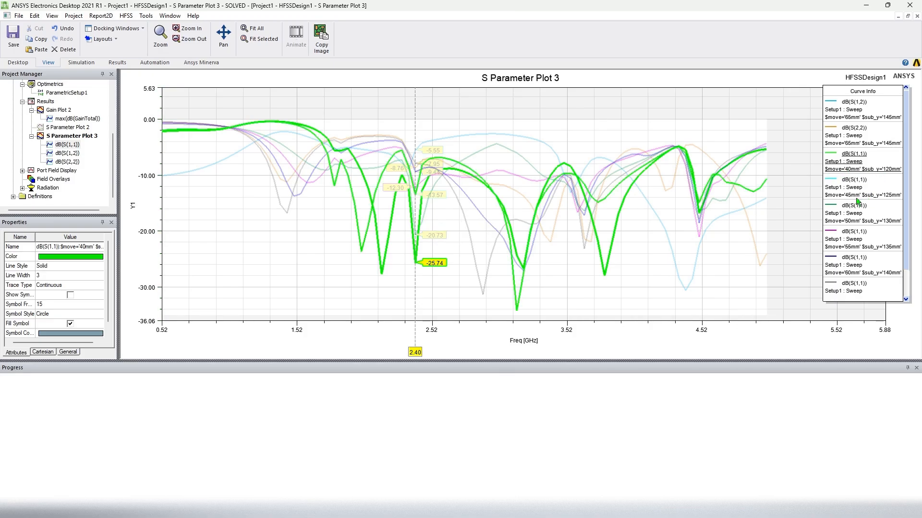
scroll(863, 258, "down", 2)
scroll(872, 256, "up", 3)
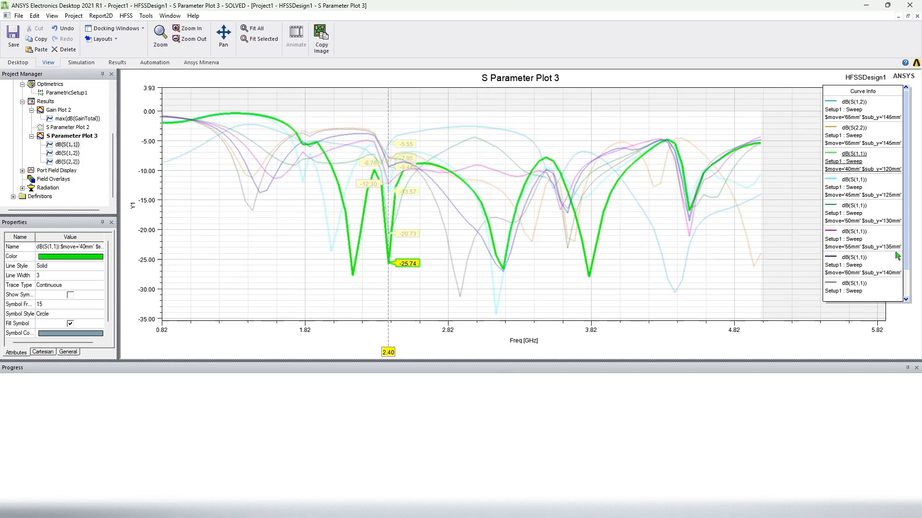
left_click_drag(907, 267, 912, 294)
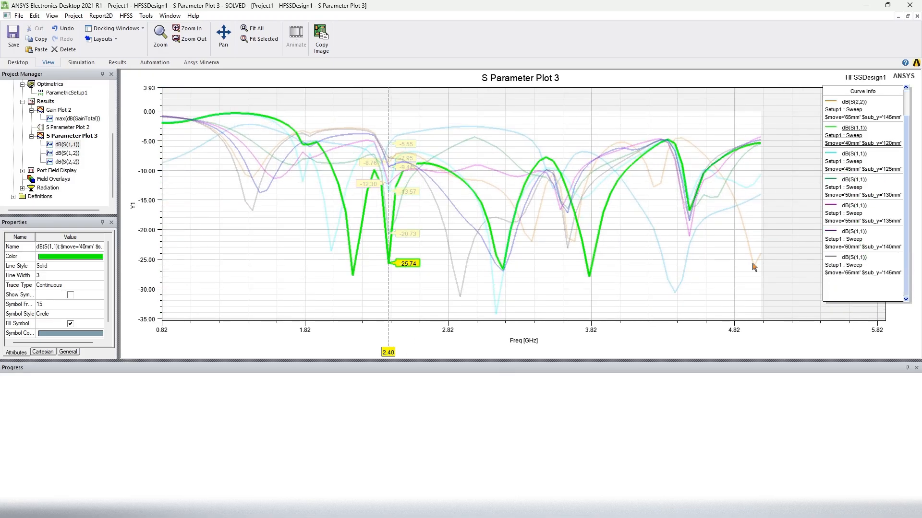
Step: Delete S Parameter Plot 3 and create a new modal solution rectangular plot of S(1,1), S(1,2) and S(2,2) in dB
left_click(65, 138)
key("Delete")
right_click(50, 138)
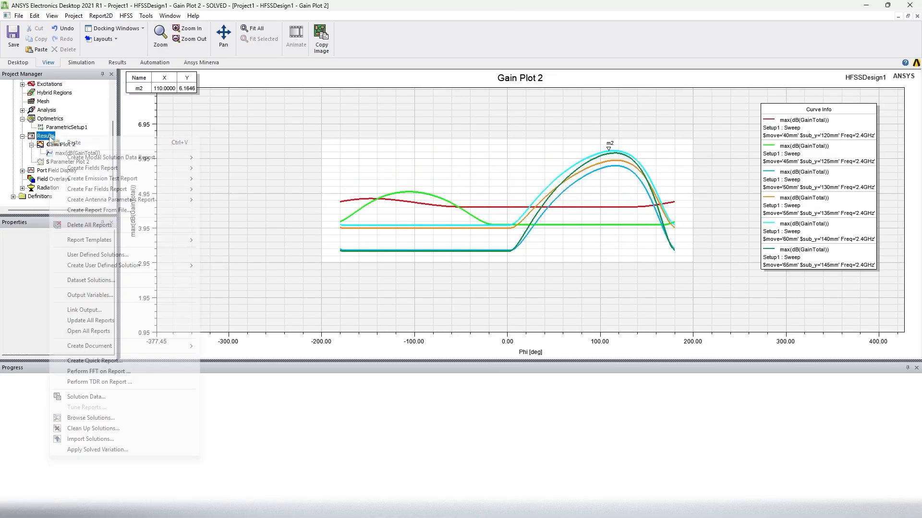
mouse_move(120, 157)
left_click(228, 158)
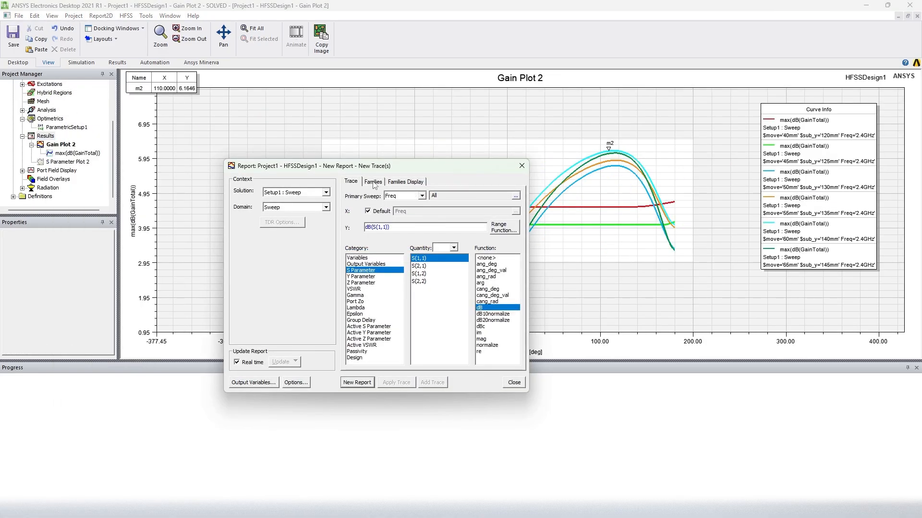
left_click(426, 274, "ctrl")
left_click(427, 281, "ctrl")
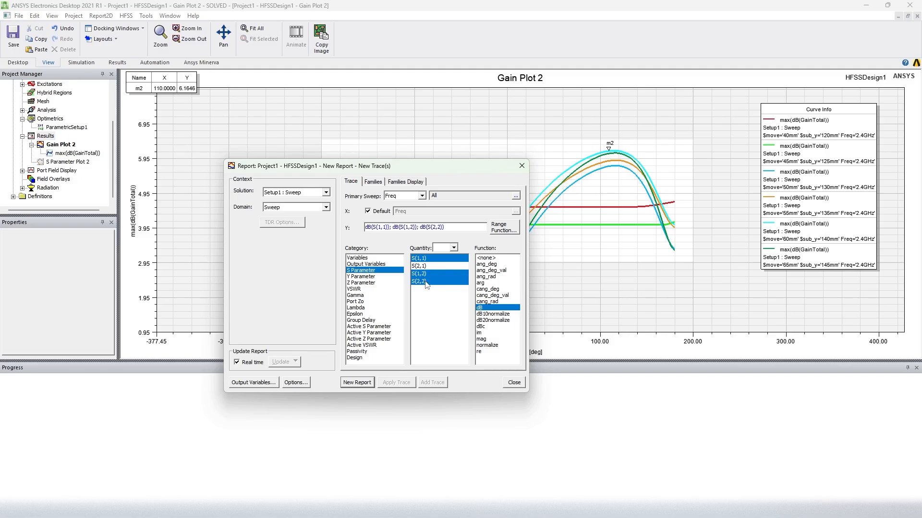
left_click(374, 182)
left_click(350, 182)
left_click(357, 383)
left_click(513, 383)
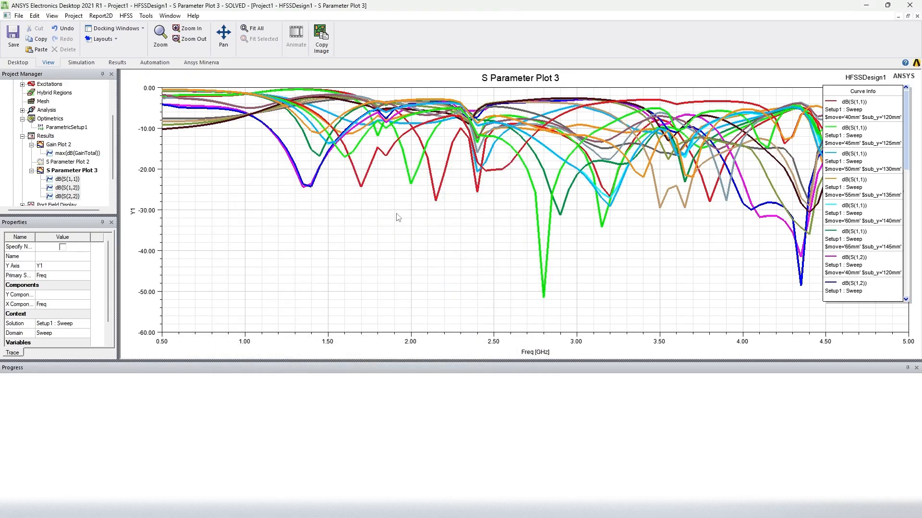
Step: Add an X marker to the new S-parameter plot and set its X value to 2.4 GHz
right_click(410, 267)
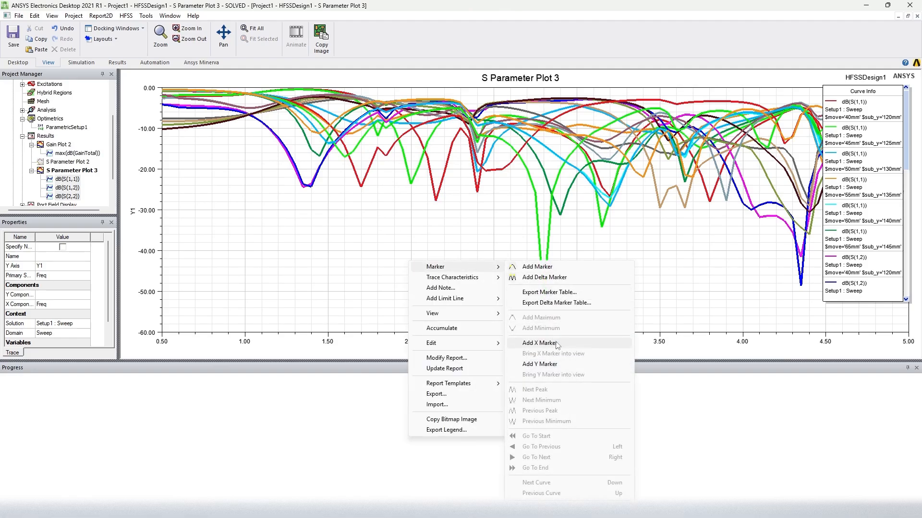
left_click(538, 345)
left_click_drag(162, 352, 429, 352)
scroll(44, 306, "down", 3)
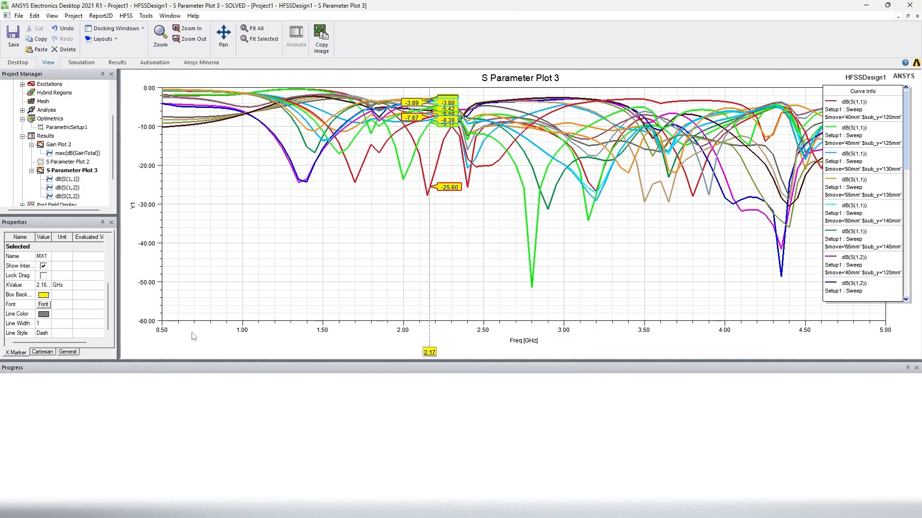
left_click(43, 285)
type("2.4")
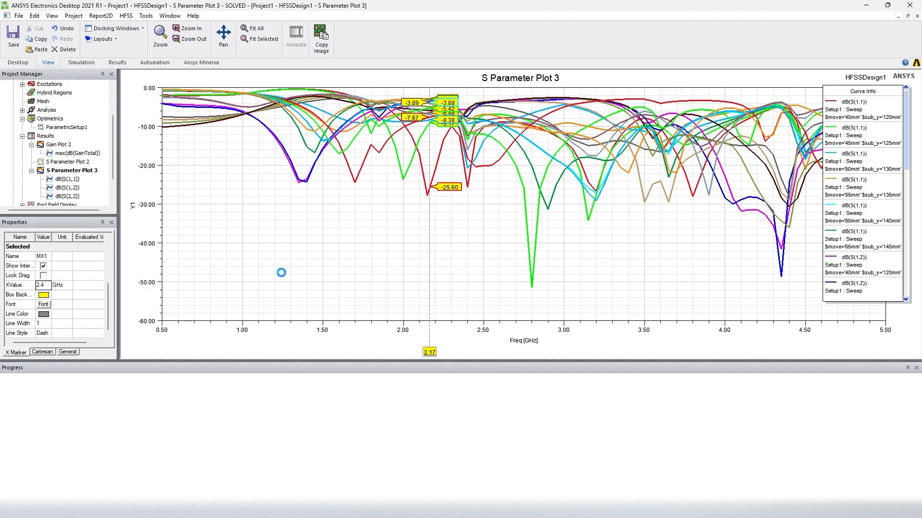
key("Return")
Step: Highlight the curve with the lowest value at the 2.4 GHz marker and check its variation in the legend
scroll(483, 196, "up", 5)
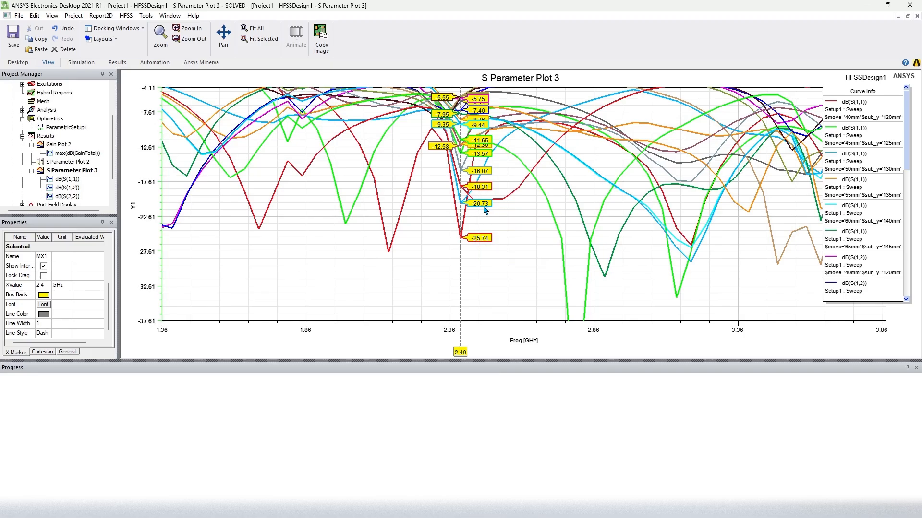
left_click(487, 240)
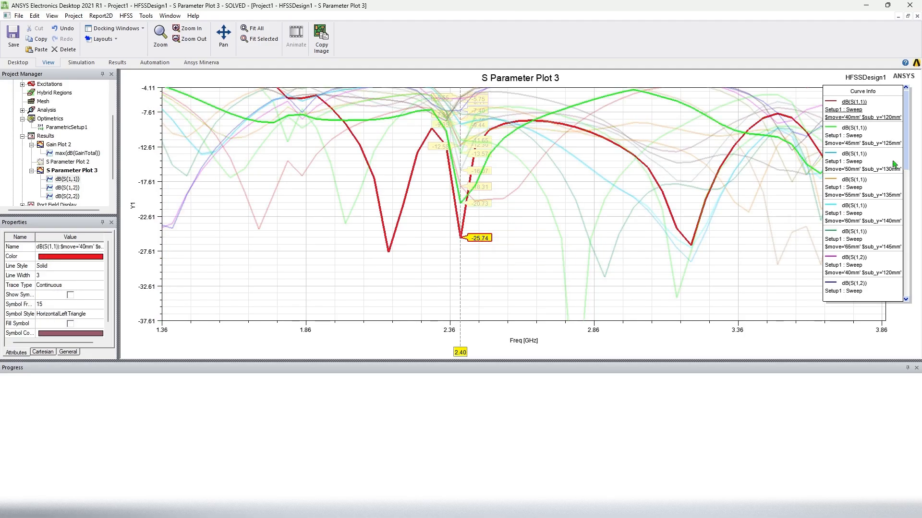
mouse_move(907, 162)
left_mouse_down()
mouse_move(907, 293)
mouse_move(906, 168)
left_mouse_up()
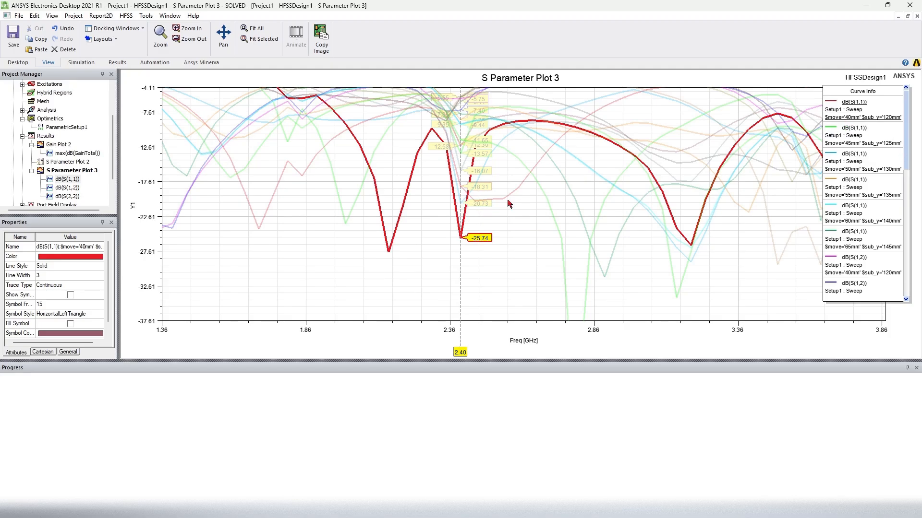
left_click(74, 171)
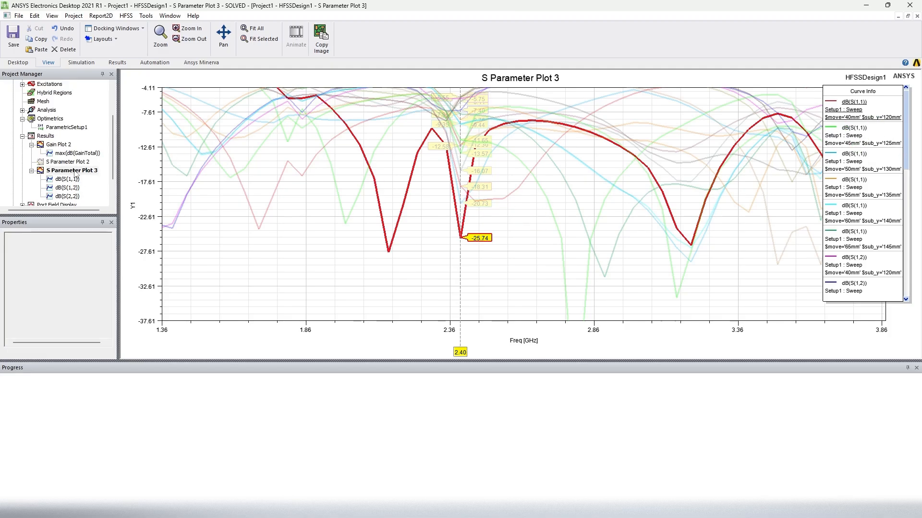
Step: Limit the S(1,1) trace in S Parameter Plot 3 to the $sub_y 120mm and $move 40mm variation and apply it
right_click(75, 172)
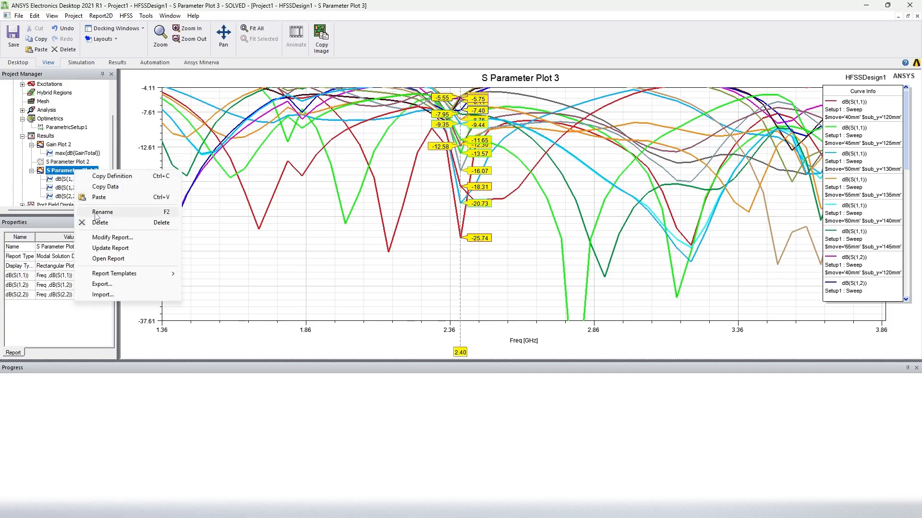
left_click(102, 237)
left_click(373, 181)
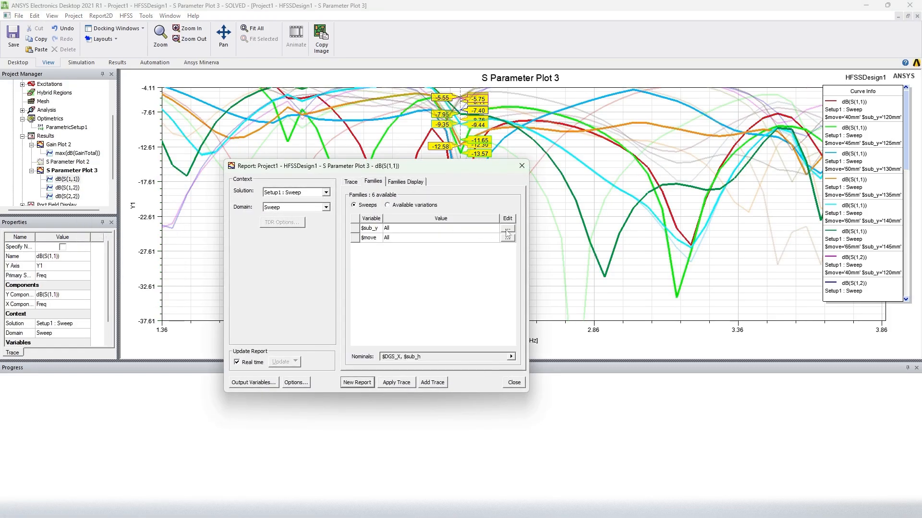
left_click(507, 229)
left_click(525, 245)
left_click(507, 238)
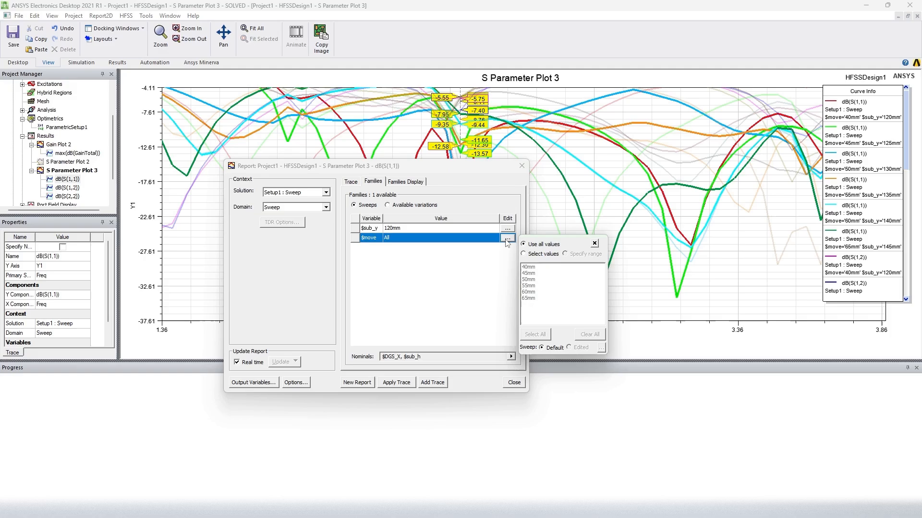
left_click(527, 255)
left_click(527, 266)
left_click(396, 380)
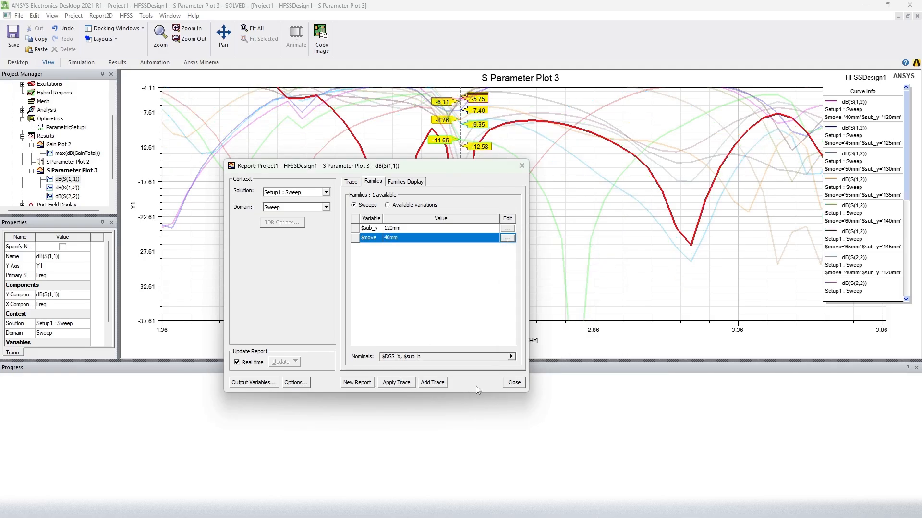
left_click(511, 383)
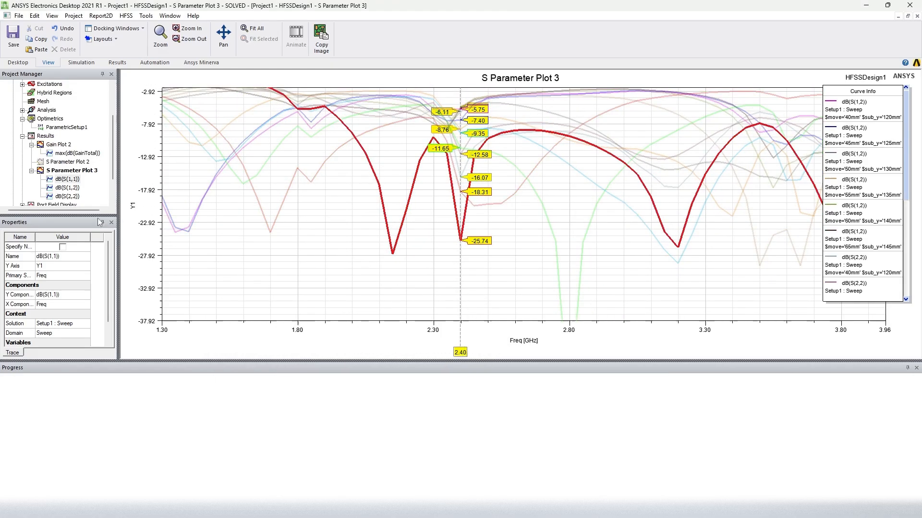
Step: Open S Parameter Plot 2 and its report settings for modification
left_click(76, 171)
right_click(77, 163)
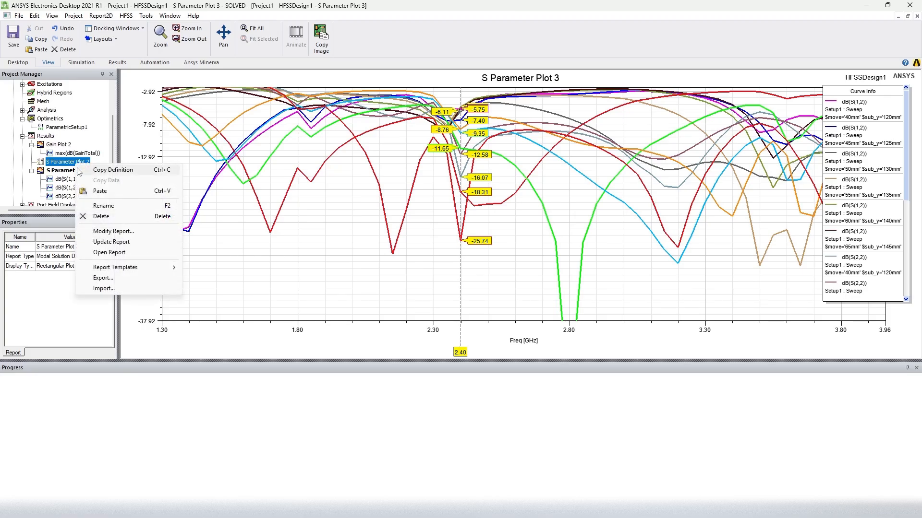
left_click(72, 163)
double_click(69, 162)
right_click(69, 162)
left_click(97, 229)
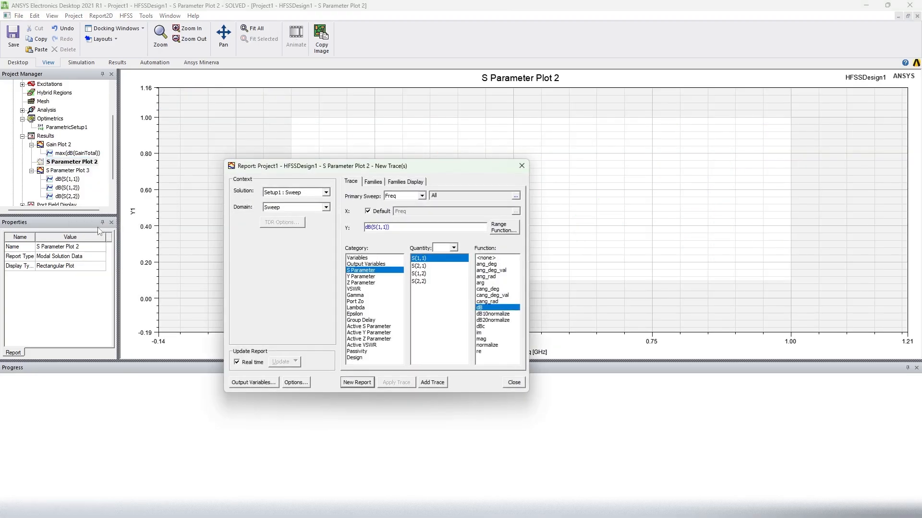
Step: Restrict the report's families to $sub_y 120mm and $move 40mm
left_click(373, 182)
left_click(508, 229)
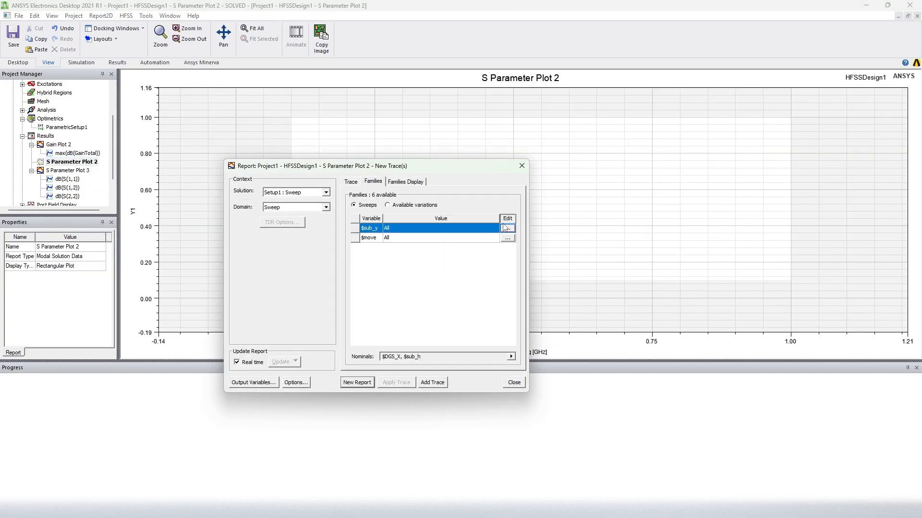
left_click(507, 228)
left_click(534, 245)
left_click(508, 238)
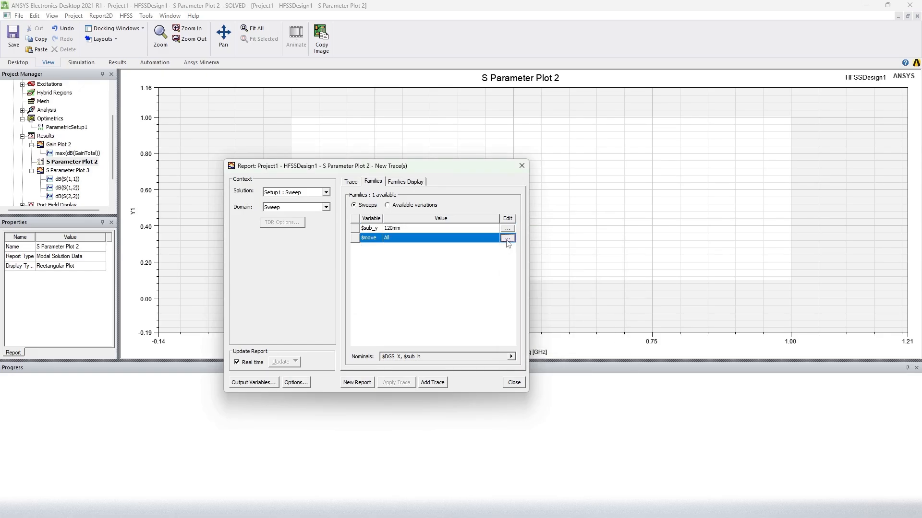
left_click(508, 238)
left_click(537, 254)
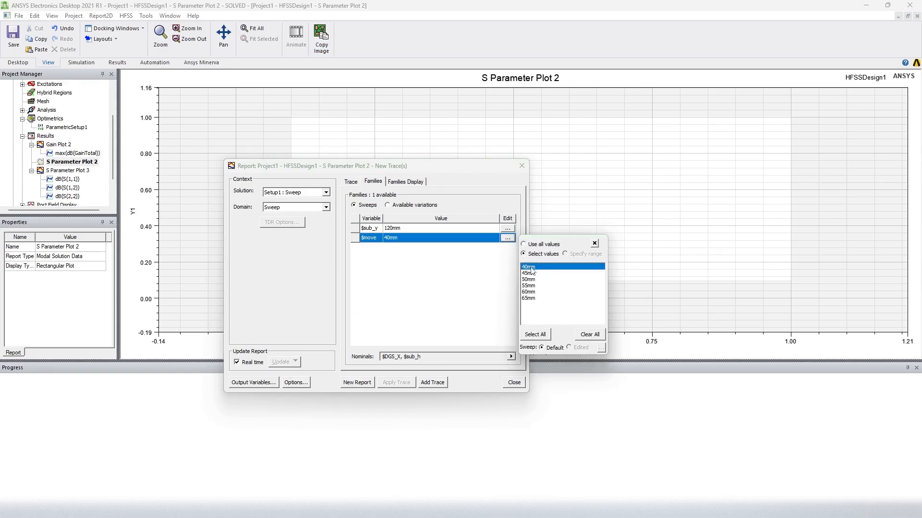
left_click(402, 343)
Step: Create a new report of S(1,1), S(1,2) and S(2,2) in dB for the restricted variation and close the report settings
left_click(351, 181)
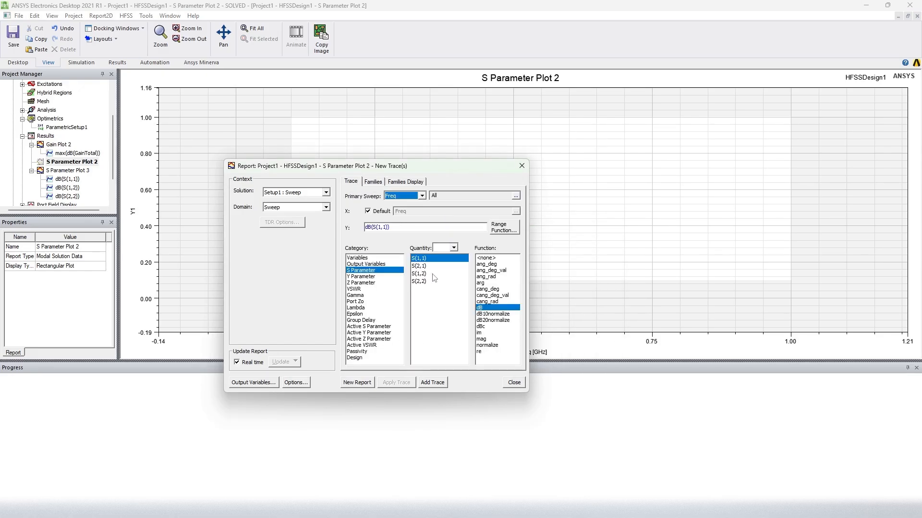
left_click(422, 274, "ctrl")
left_click(423, 281, "ctrl")
left_click(368, 383)
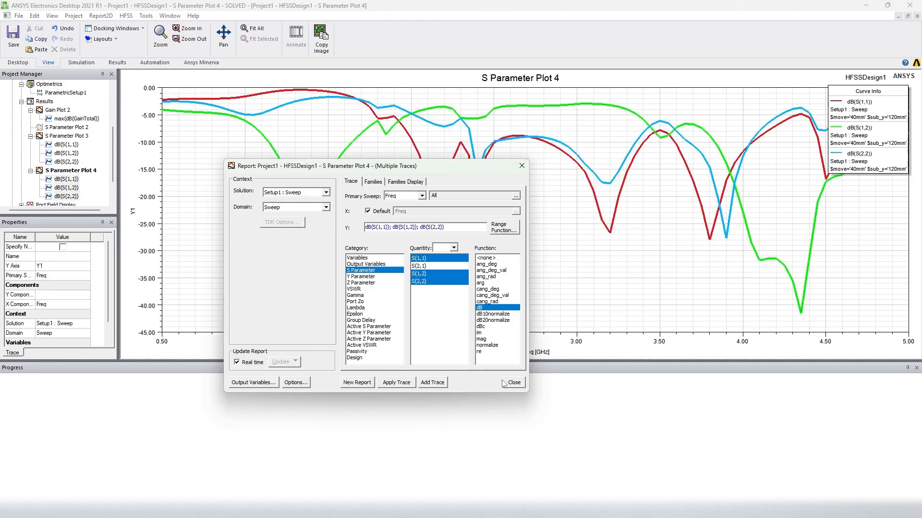
left_click(512, 382)
Step: Add an X marker to S Parameter Plot 4 and set its X value to 2.4 GHz
left_click(412, 255)
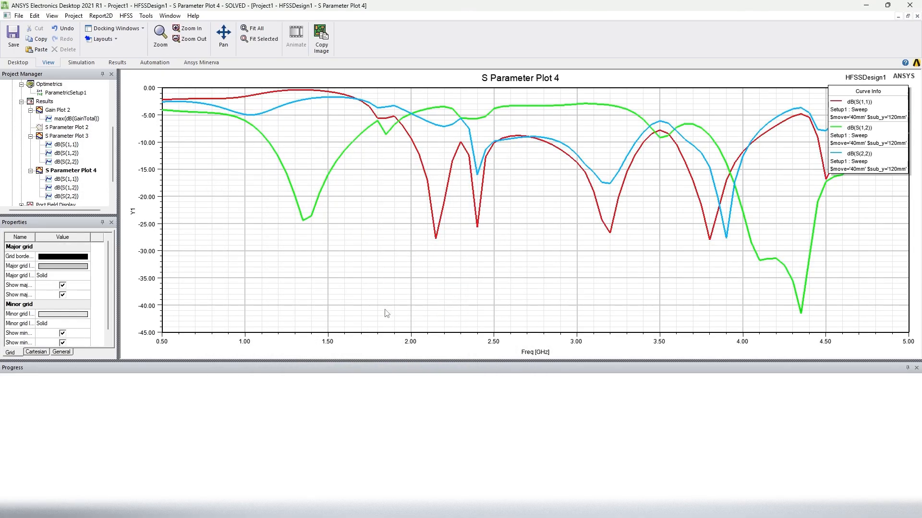
right_click(375, 267)
mouse_move(408, 272)
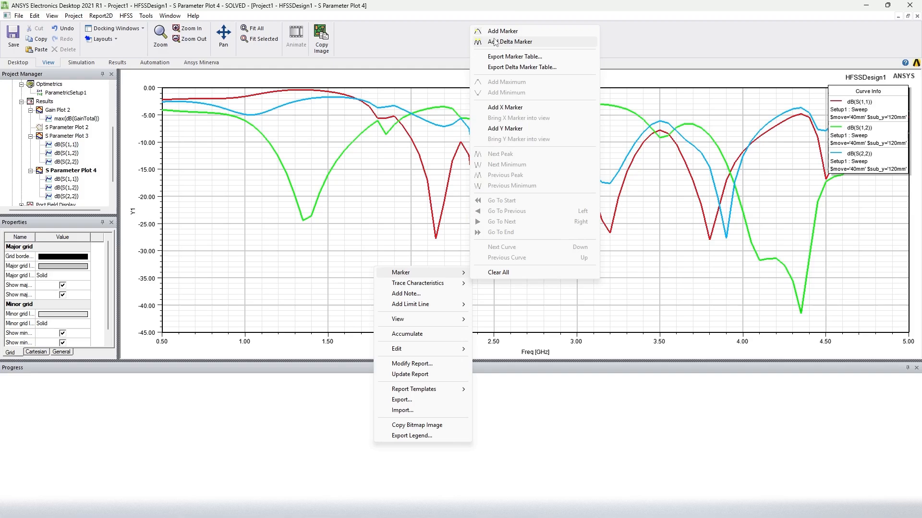
left_click(487, 109)
left_click_drag(166, 353, 431, 355)
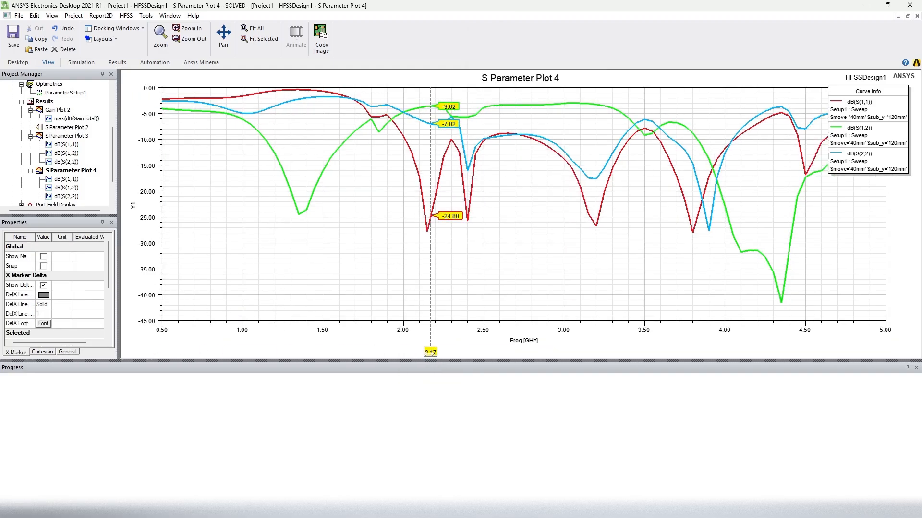
scroll(48, 286, "down", 3)
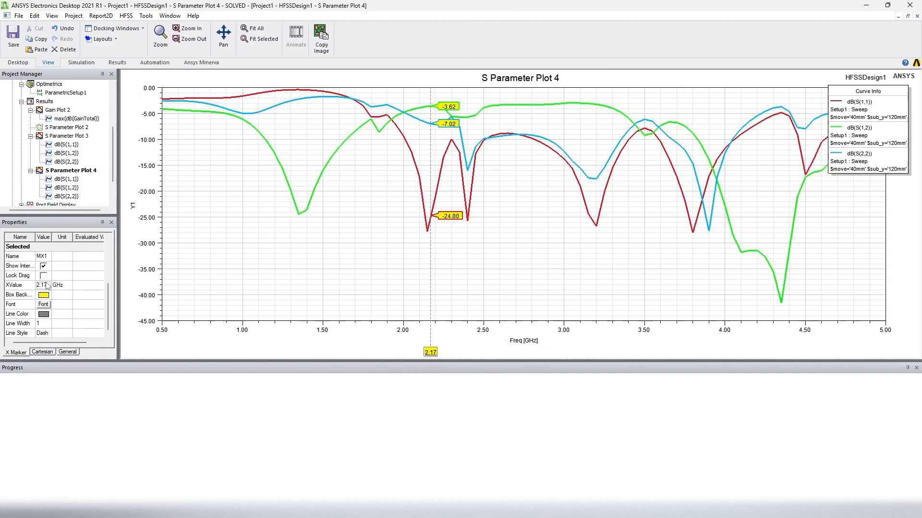
left_click(41, 287)
type("2.4")
key("Return")
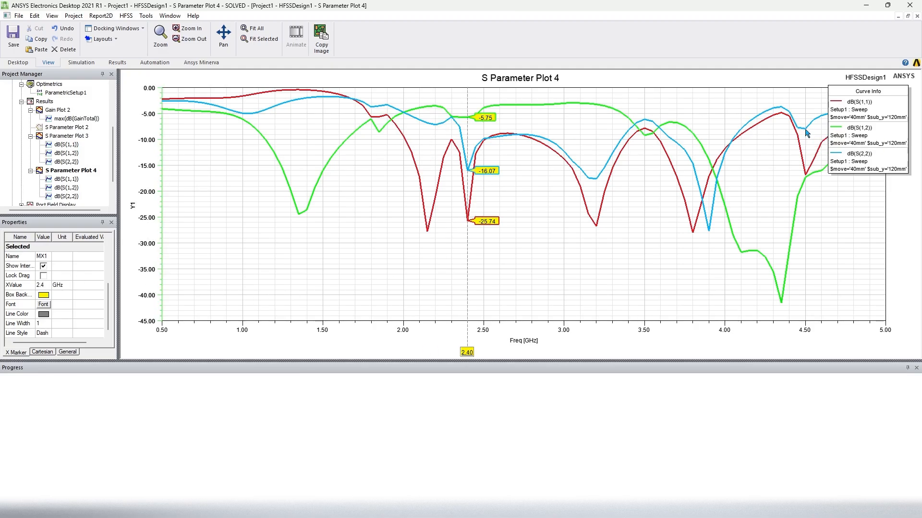
Step: Examine the S(1,1), S(1,2) and S(2,2) values at the 2.4 GHz marker by highlighting individual curves
left_click(856, 144)
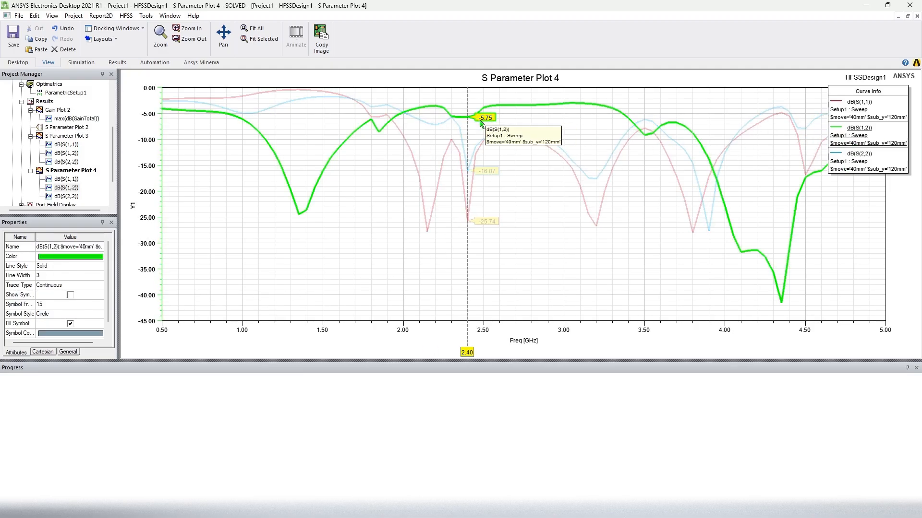
left_click(520, 197)
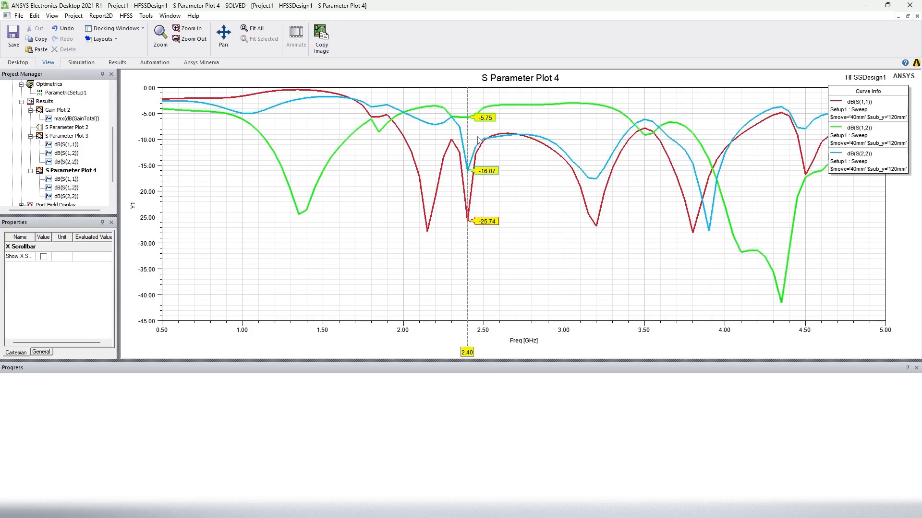
left_click(459, 134)
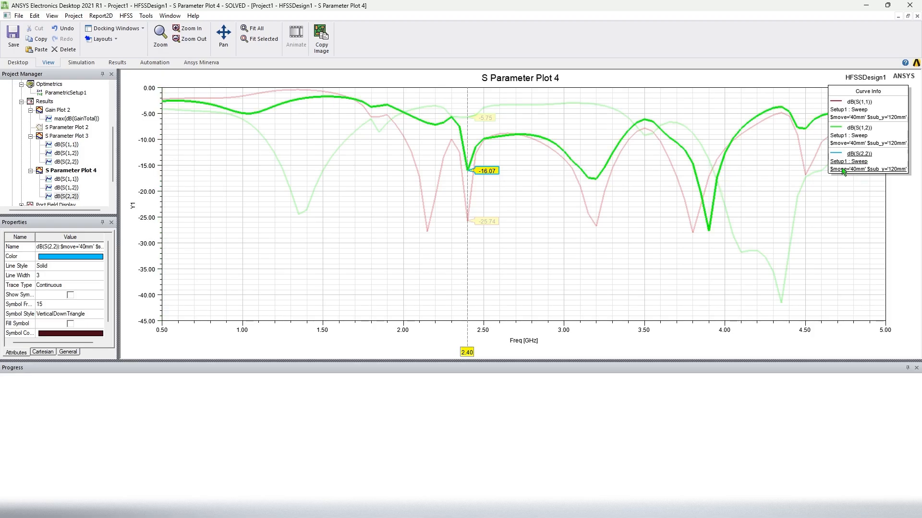
left_click(470, 194)
left_click(493, 196)
left_click(476, 146)
left_click(494, 191)
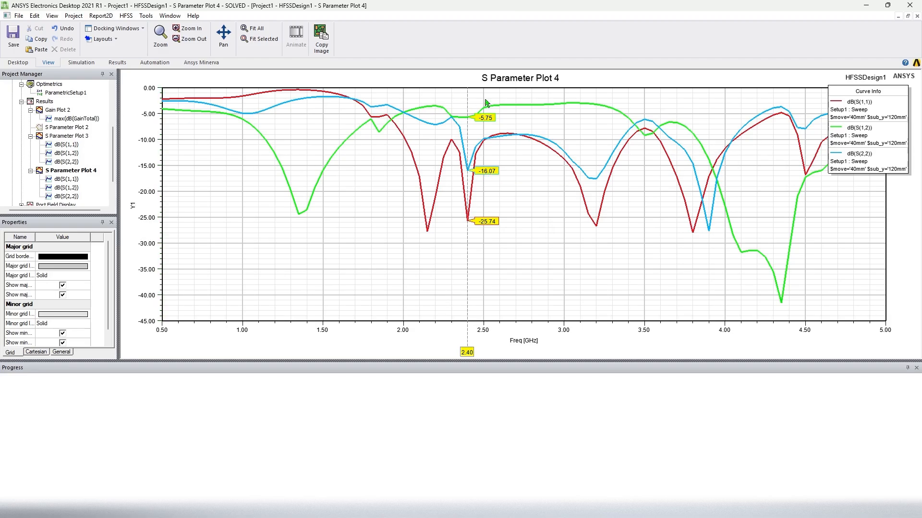
left_click(484, 118)
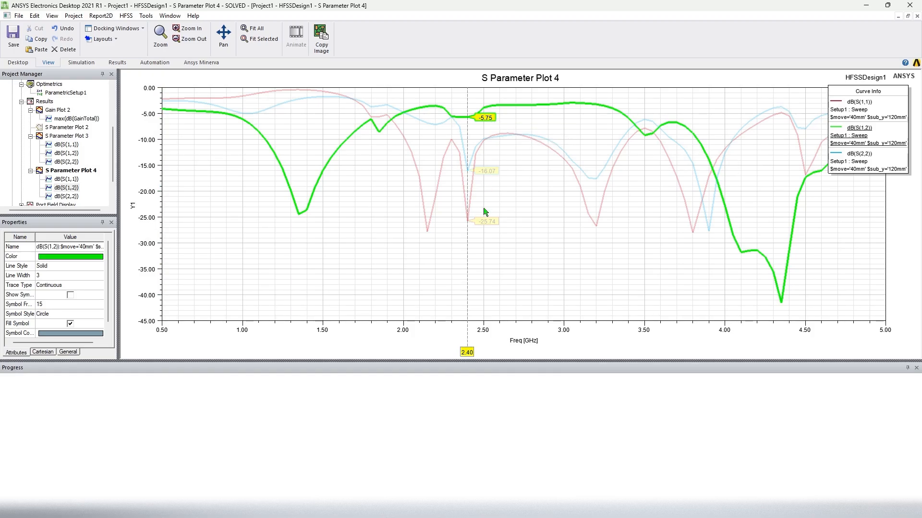
left_click(520, 127)
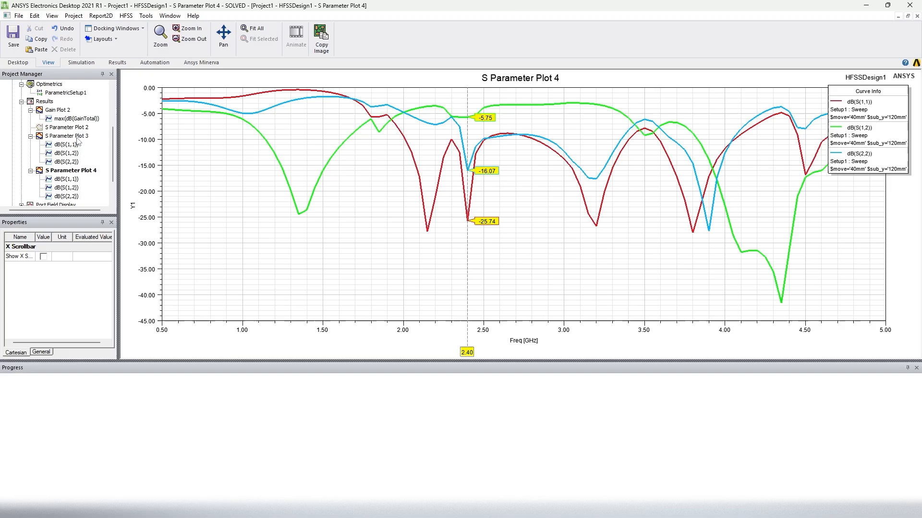
Step: In Gain Plot 2, place a second marker near the gain peak at Phi 116 deg and move marker m2 to Phi 120 deg
double_click(57, 110)
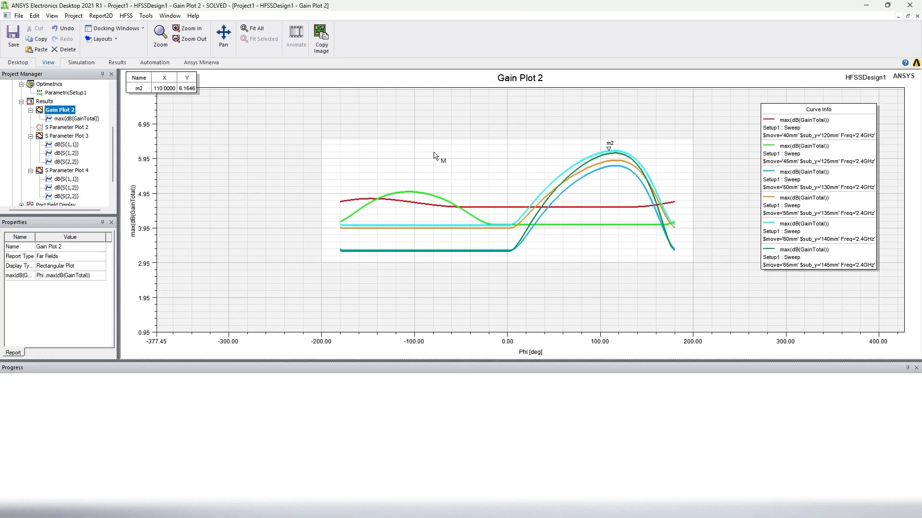
scroll(664, 157, "up", 3)
left_click(590, 148)
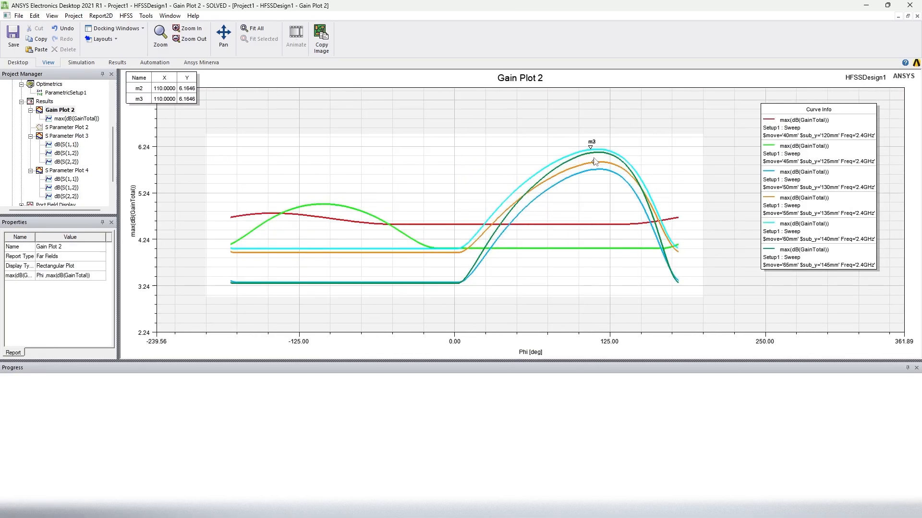
right_click(551, 147)
left_click(571, 154)
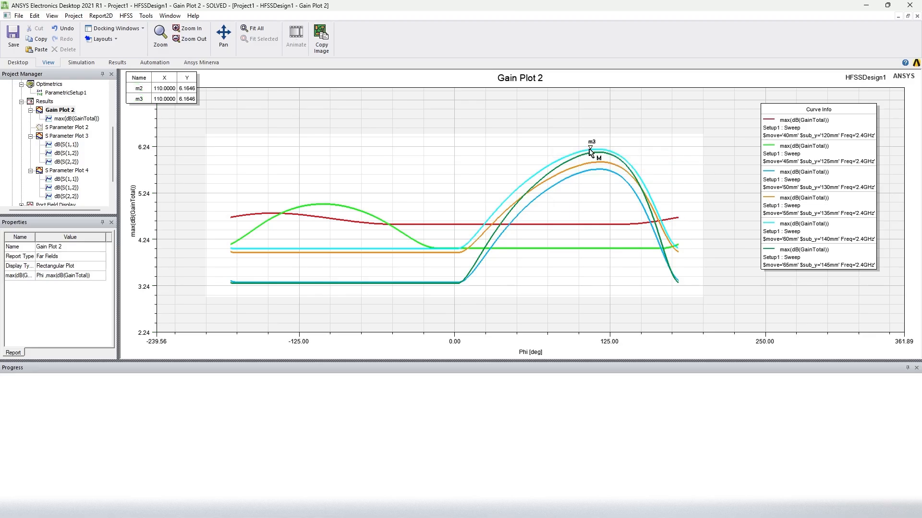
left_click(590, 150)
key("Right")
key("Right")
key("Right")
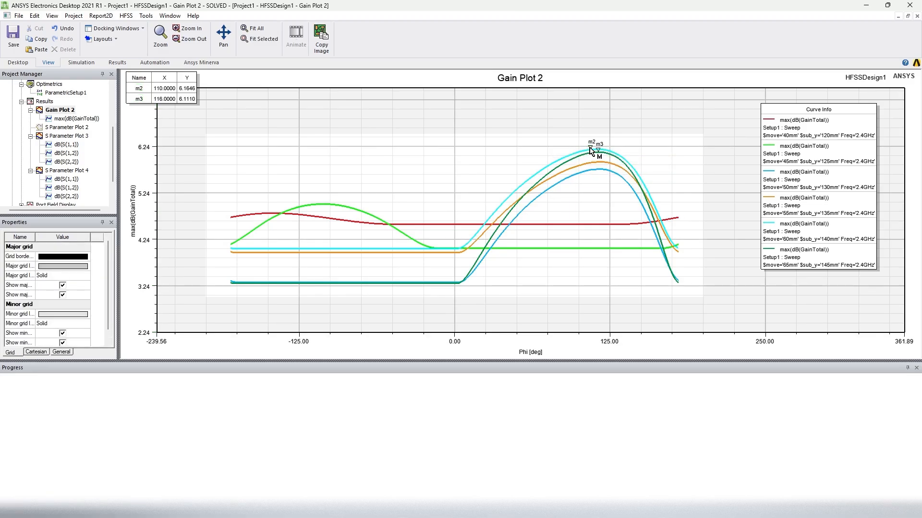
mouse_move(587, 152)
left_mouse_down()
mouse_move(614, 192)
mouse_move(611, 151)
mouse_move(581, 149)
mouse_move(516, 196)
mouse_move(571, 153)
mouse_move(600, 146)
left_mouse_up()
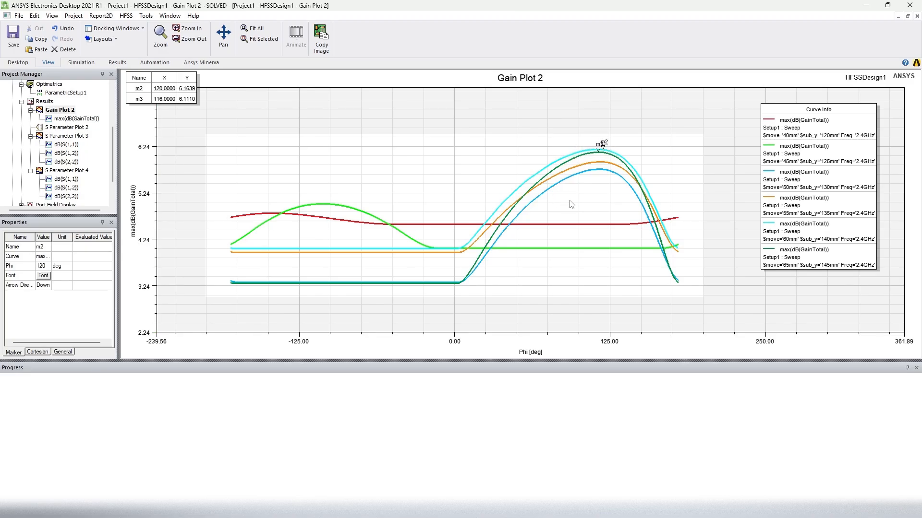
left_click(478, 149)
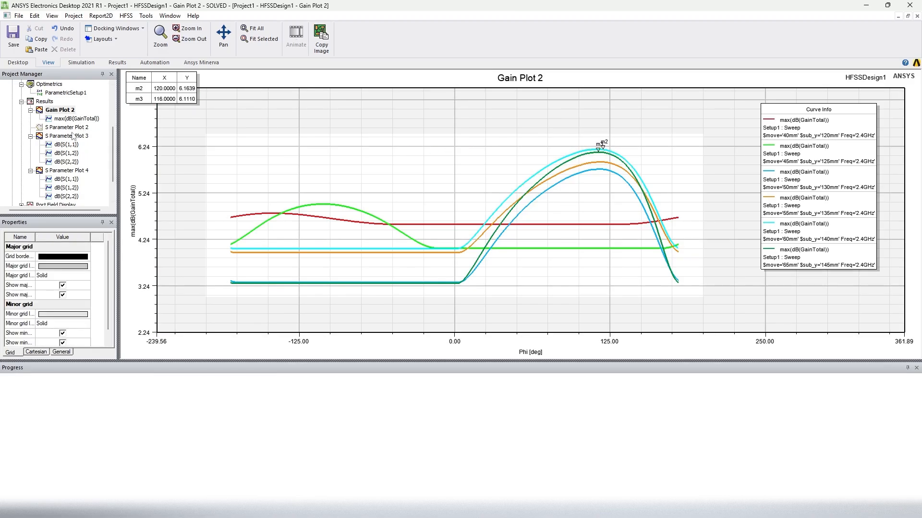
Step: Open the 3D model and inspect the two patches on the front and the slotted ground plane on the back
scroll(75, 136, "up", 4)
double_click(66, 92)
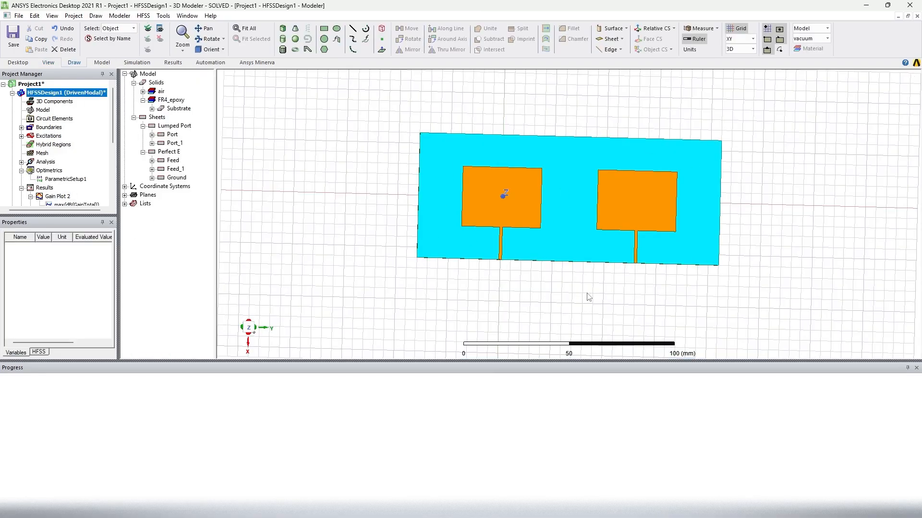
middle_click_drag(382, 196, 407, 200)
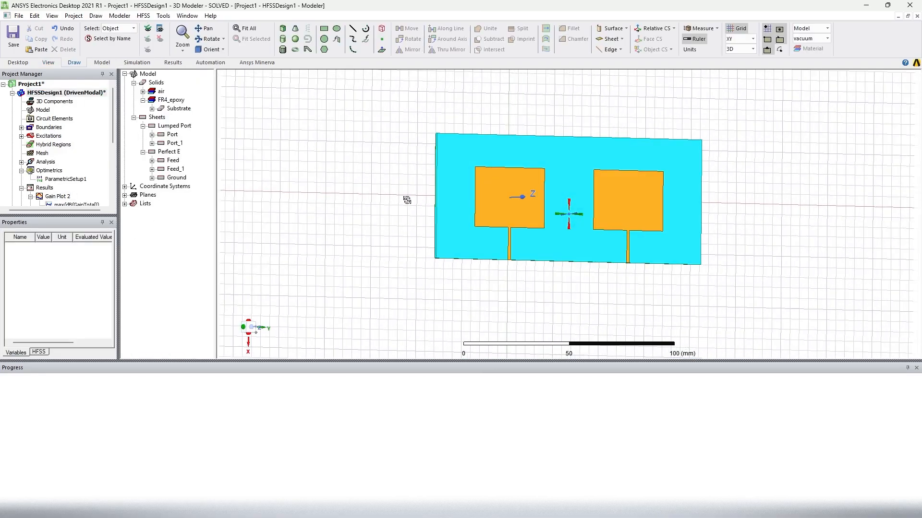
middle_click_drag(355, 164, 515, 200)
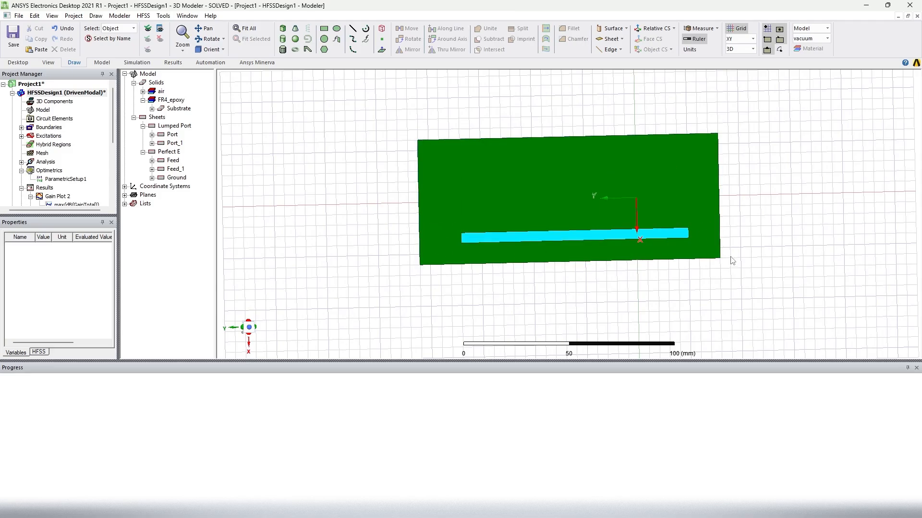
left_click(644, 235)
left_click(407, 237)
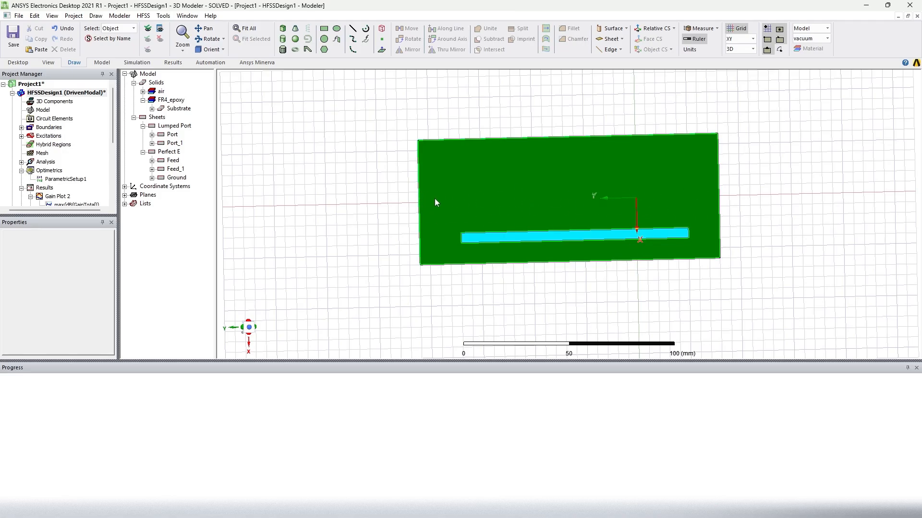
mouse_move(354, 187)
left_mouse_down("alt")
mouse_move(376, 192)
mouse_move(355, 188)
left_mouse_up("alt")
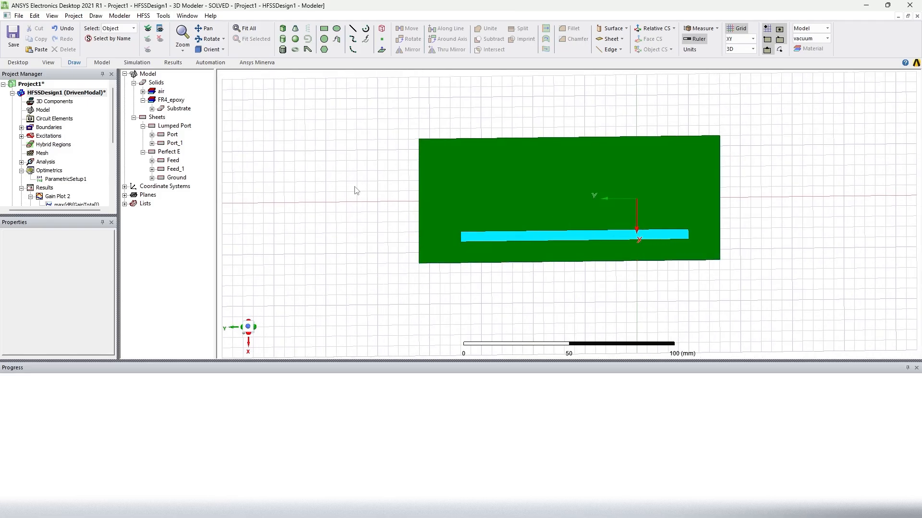
left_click_drag(433, 207, 528, 200, "alt")
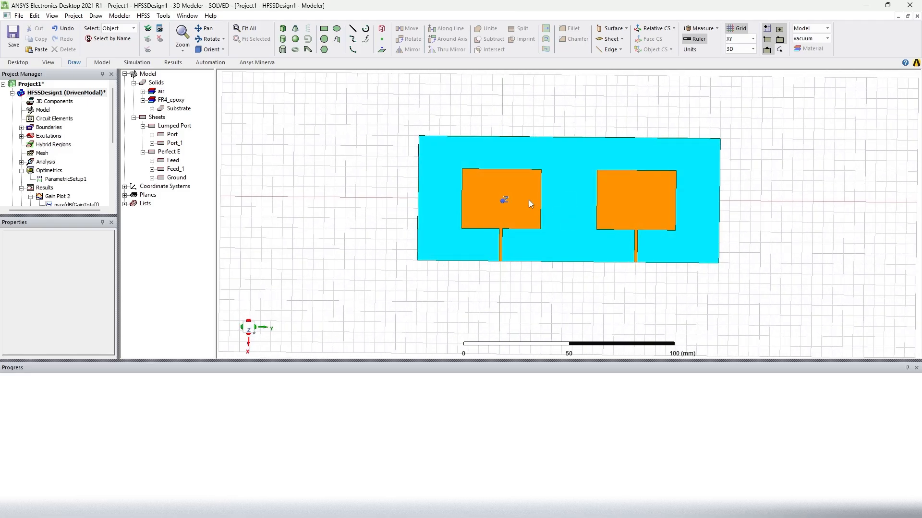
Step: Review the sweep definitions and the table of $move and $sub_y combinations in ParametricSetup1
left_click_drag(371, 188, 545, 195, "alt")
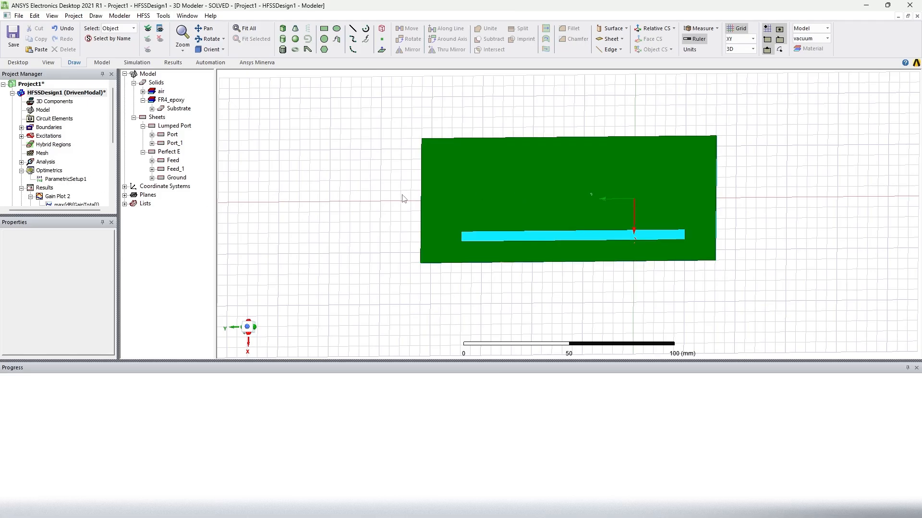
left_click_drag(403, 198, 379, 211, "alt")
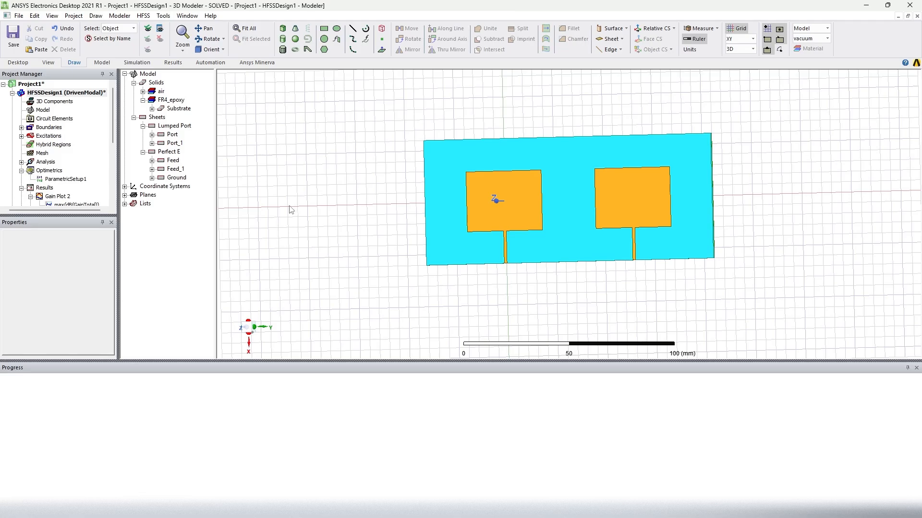
double_click(54, 182)
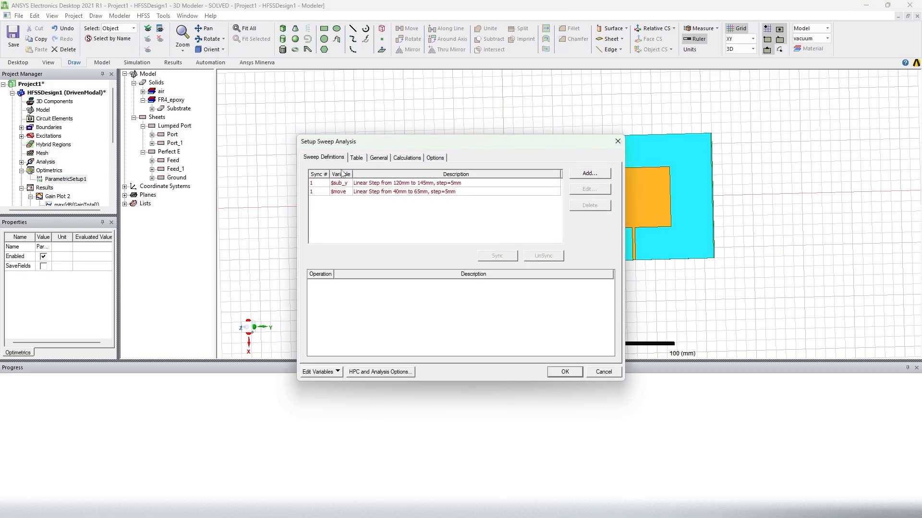
left_click(356, 158)
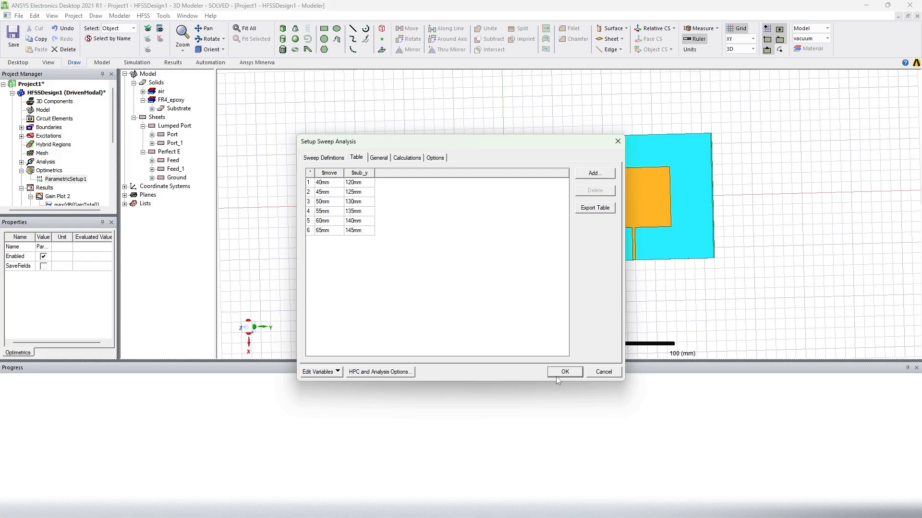
left_click(603, 372)
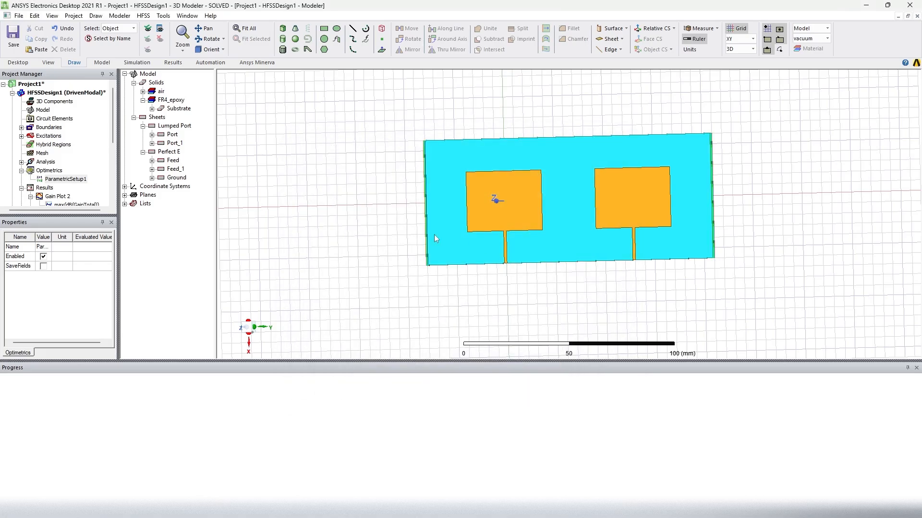
Step: Inspect the antenna model from both sides, checking the patch spacing on the substrate and the slot in the ground plane
left_click_drag(434, 234, 477, 283, "alt")
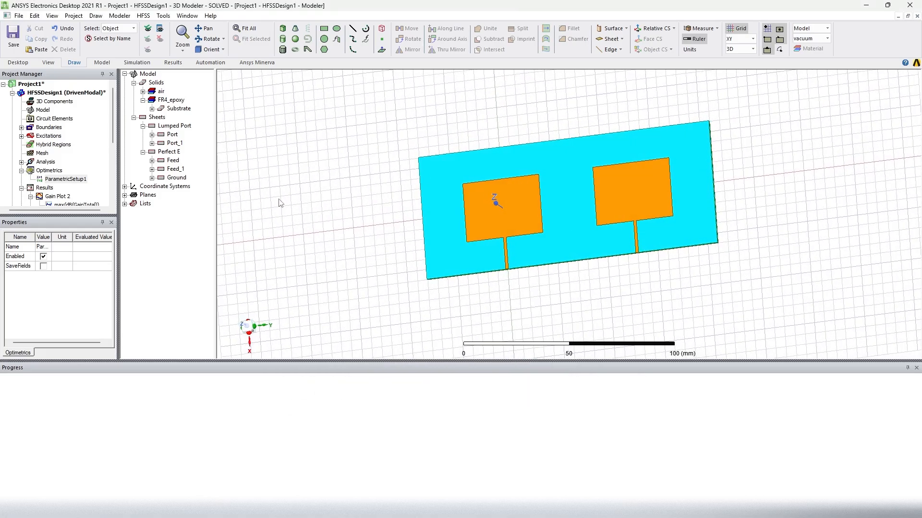
left_click_drag(413, 243, 446, 264, "alt")
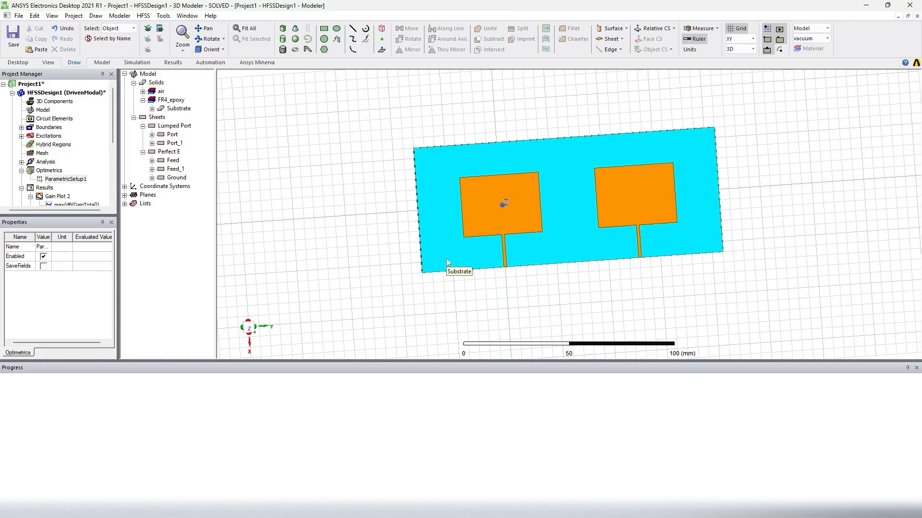
middle_click_drag(371, 218, 546, 248)
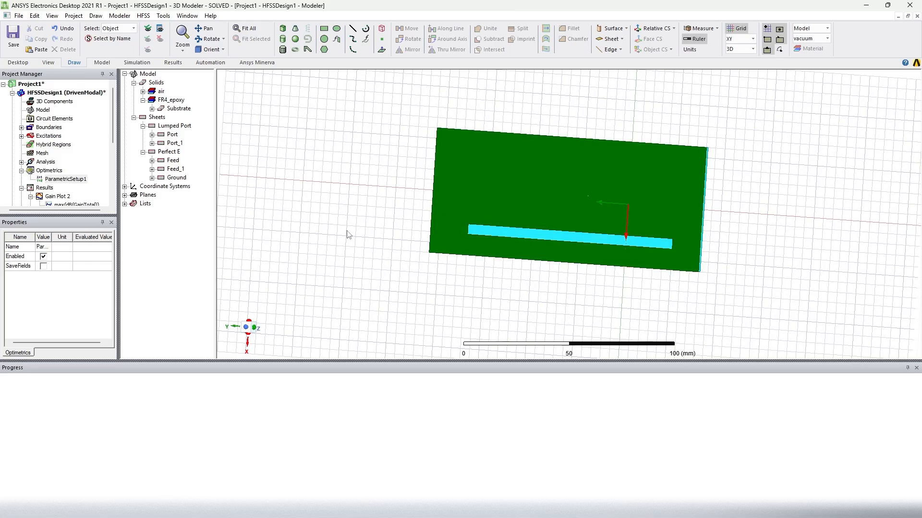
middle_click_drag(635, 260, 469, 231)
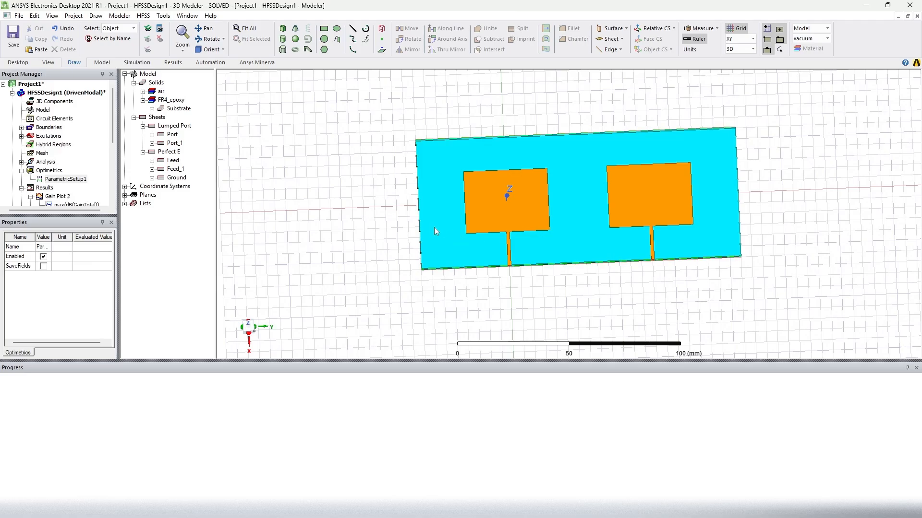
left_click(460, 234)
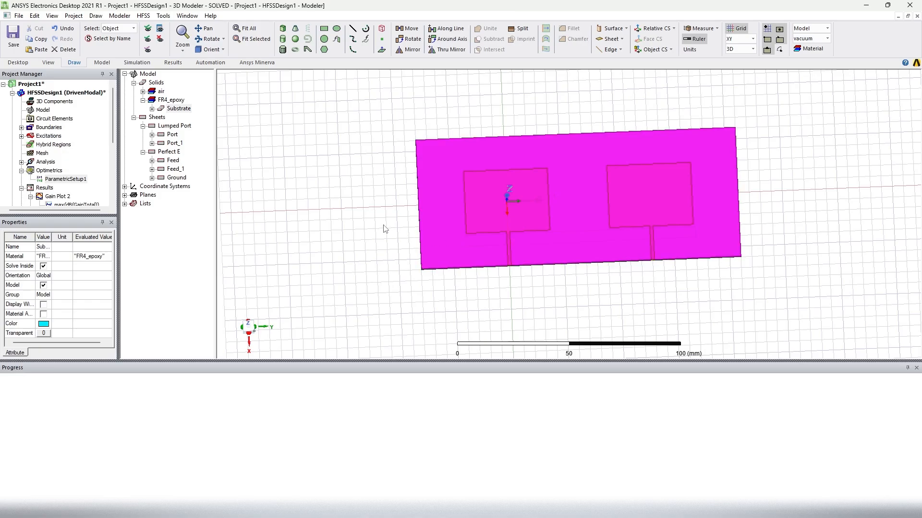
middle_click_drag(383, 228, 550, 234)
left_click(371, 226)
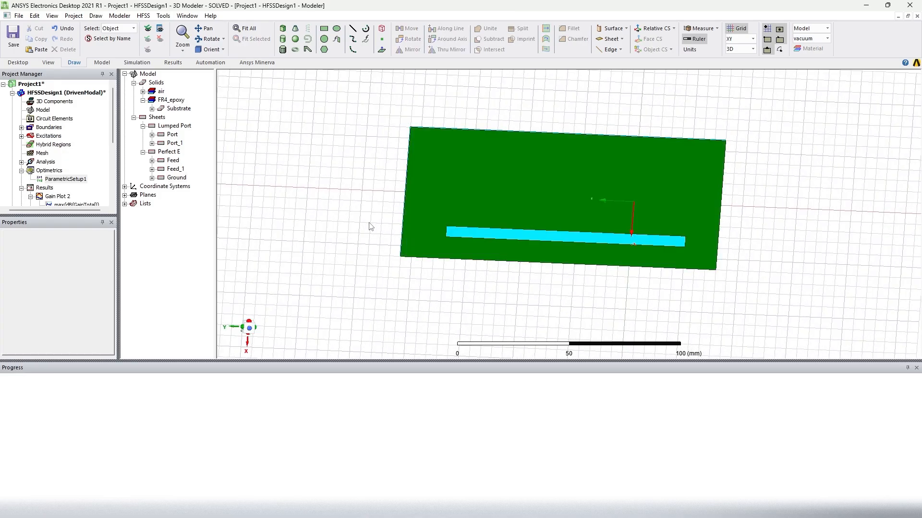